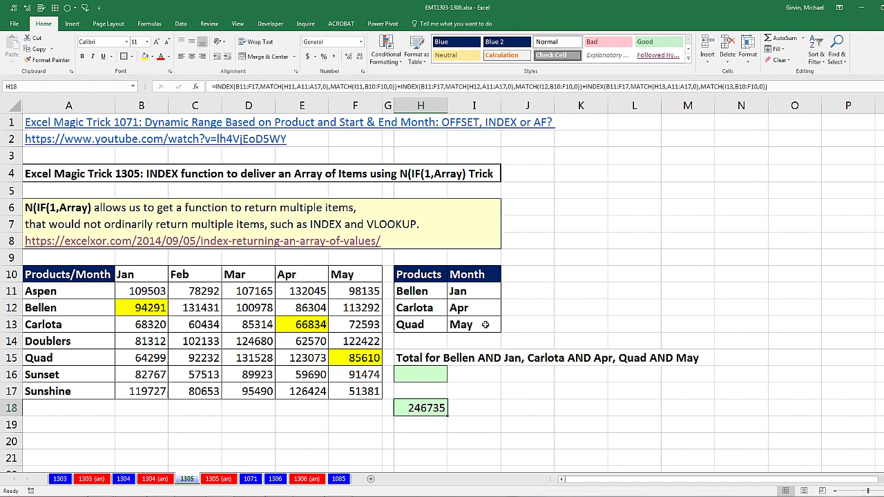
- Select the highlighted Bellen Jan, Carlota Apr and Quad May amounts together to check their sum against the total in H18
left_click(157, 310)
left_click(290, 322, "ctrl")
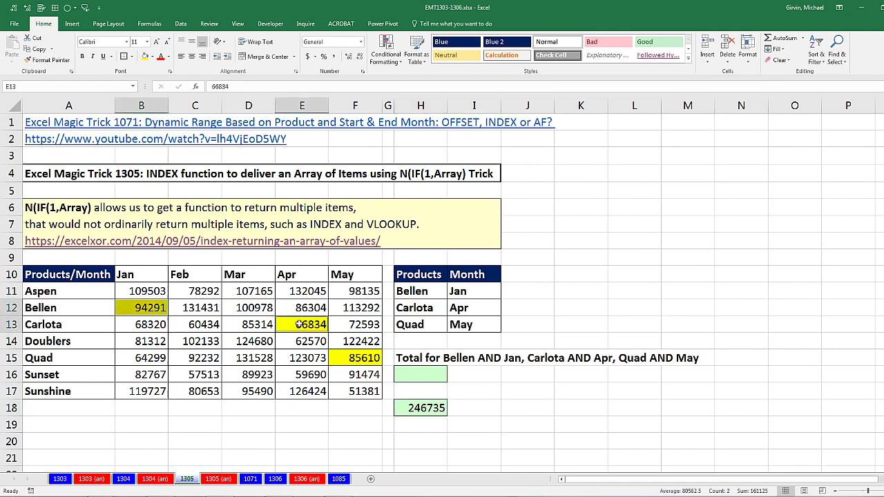
left_click(360, 355, "ctrl")
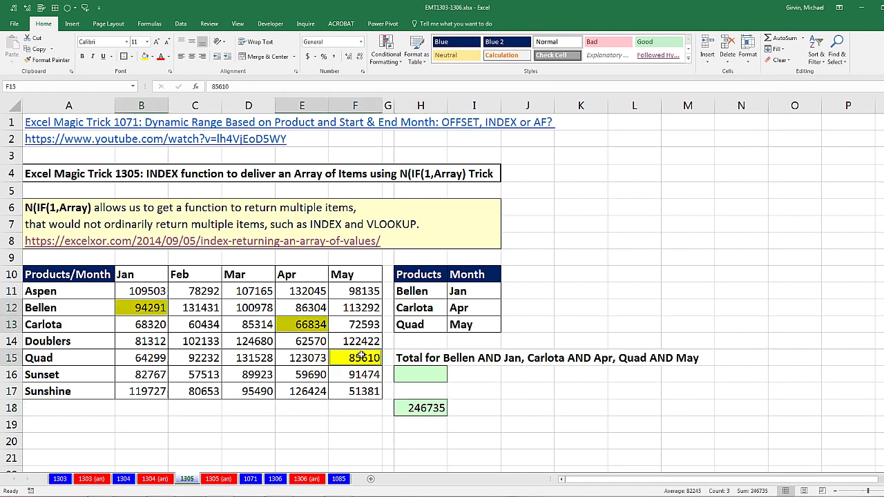
left_click(412, 407)
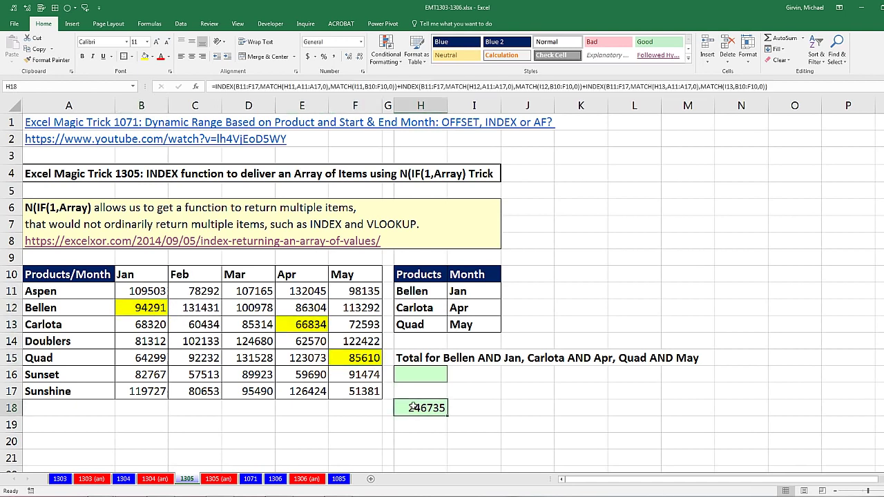
- Try Carlota as the first product criterion in H11, and undo the change
left_click(421, 291)
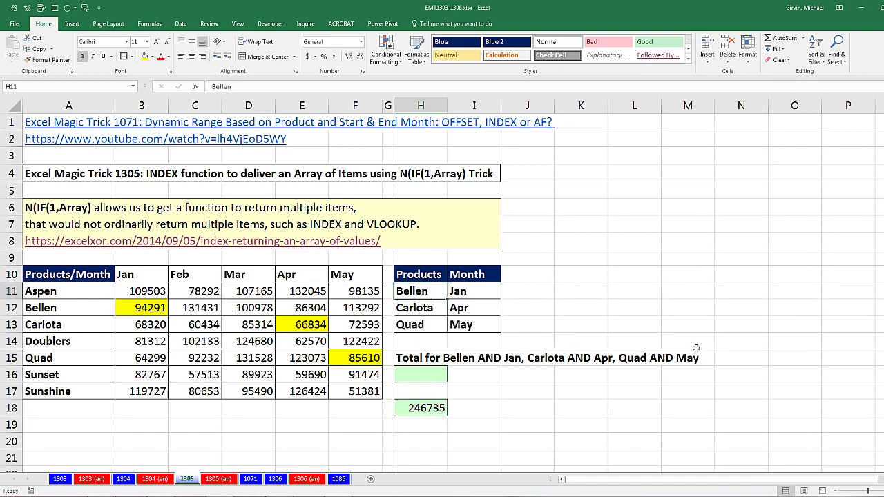
type("Car")
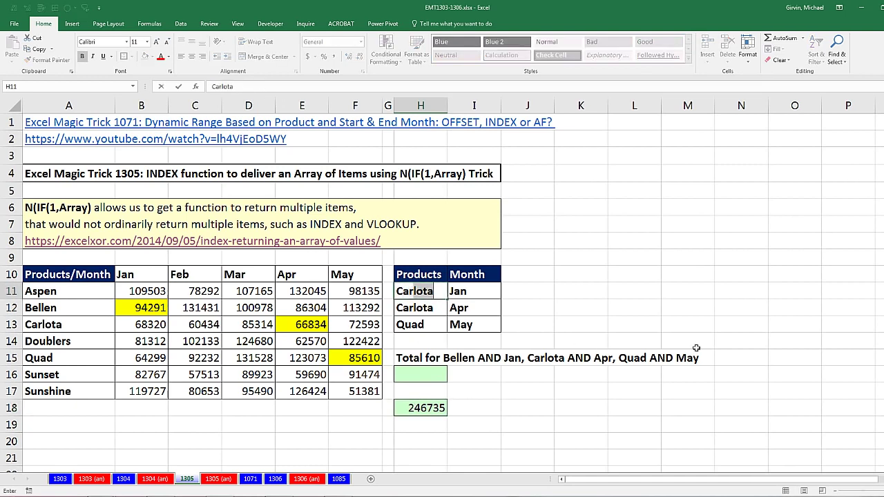
type("lota")
key("Return")
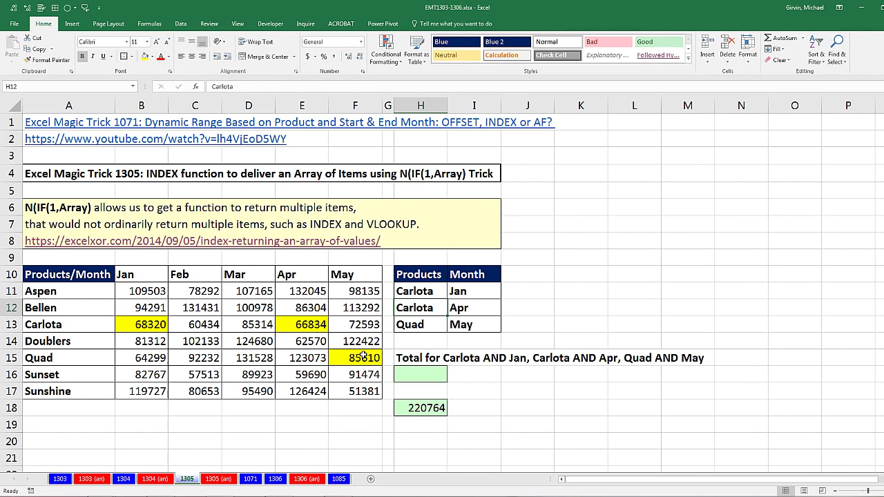
key("ctrl+z")
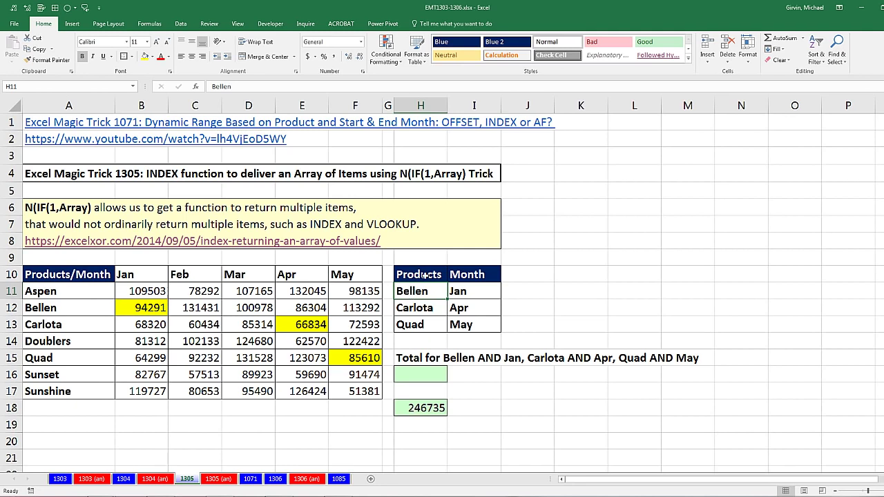
- Trace the Bellen row and Jan column in the table, and inspect the three INDEX/MATCH terms of the formula in H18
left_click_drag(53, 308, 360, 307)
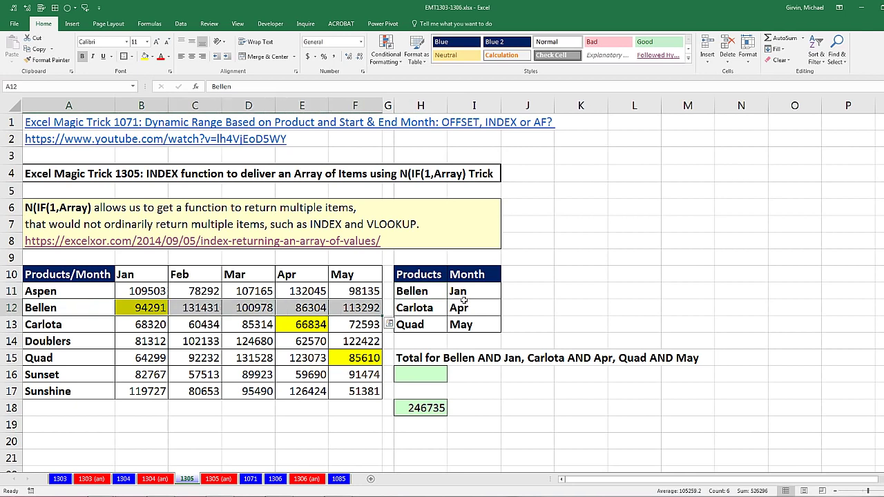
left_click_drag(142, 274, 145, 391)
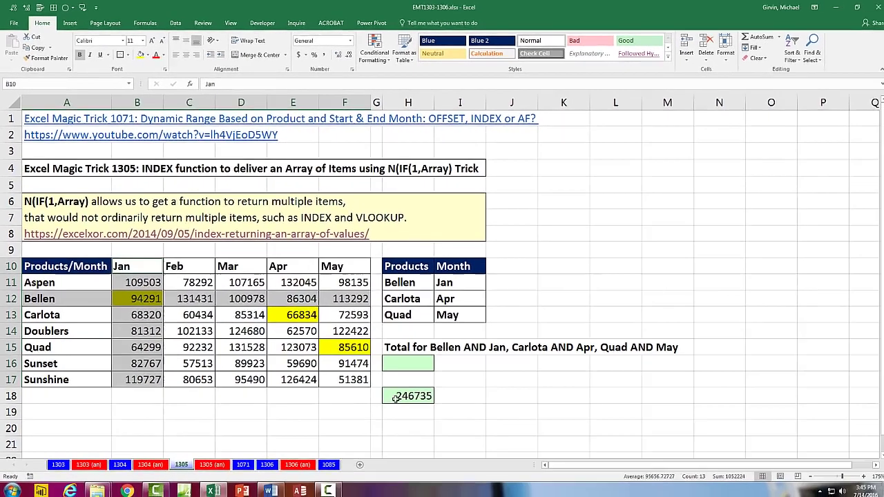
double_click(406, 411)
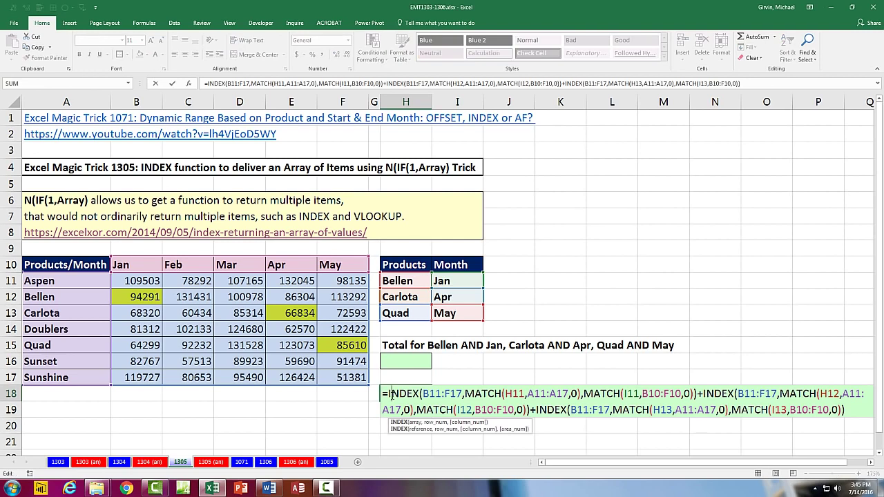
left_click_drag(385, 393, 699, 389)
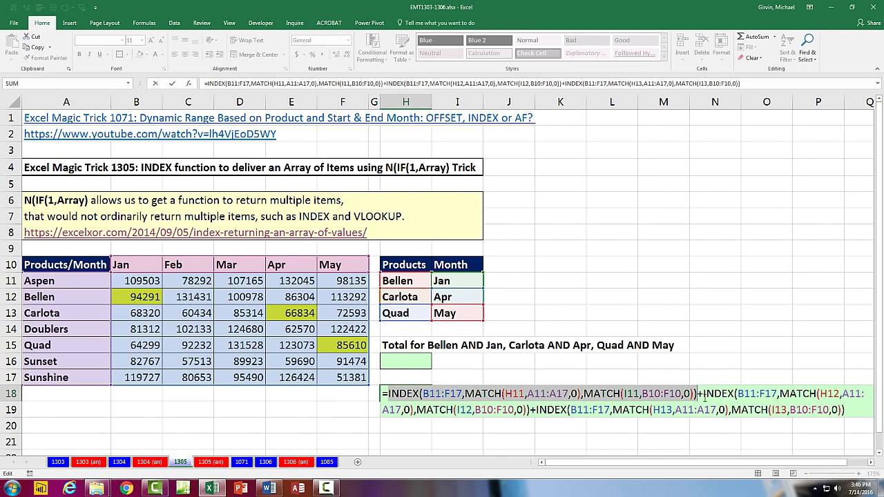
left_click(700, 393)
left_click_drag(704, 393, 530, 409)
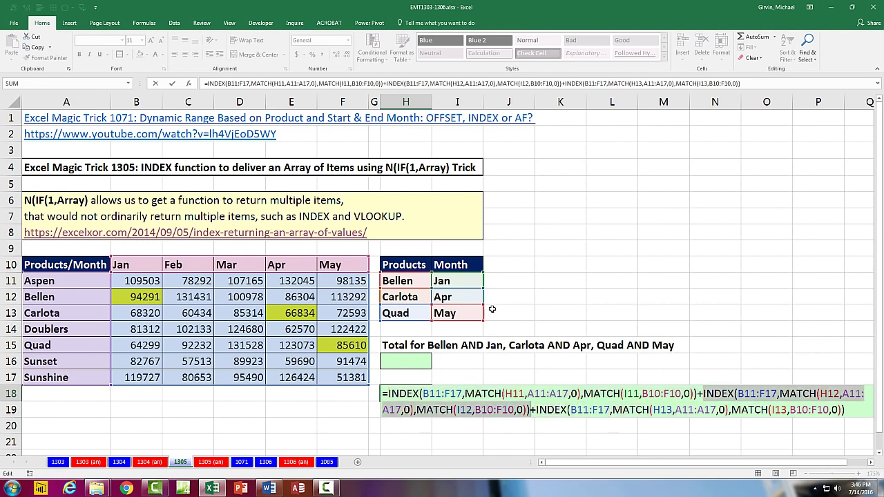
left_click_drag(537, 412, 811, 425)
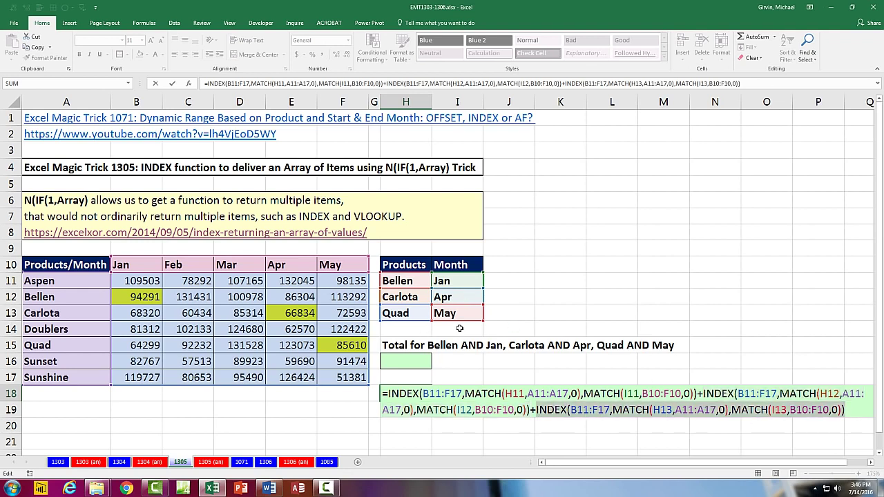
key("ctrl+Return")
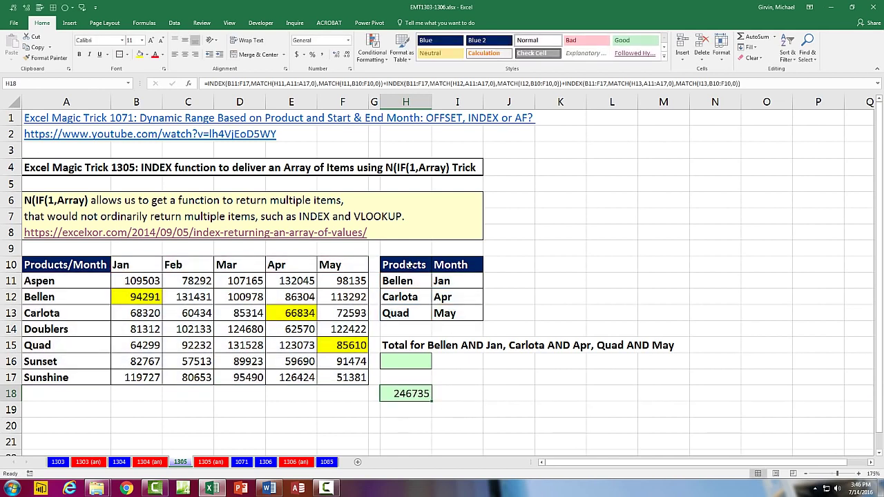
double_click(407, 393)
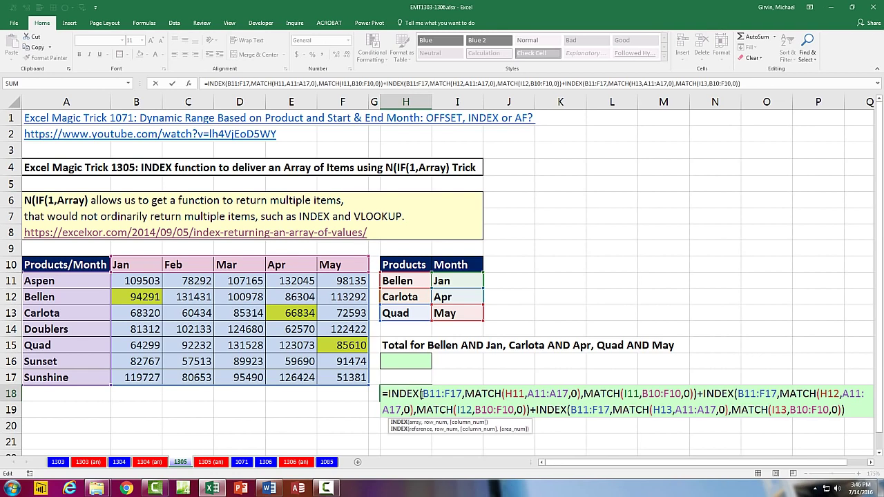
key("ctrl+Return")
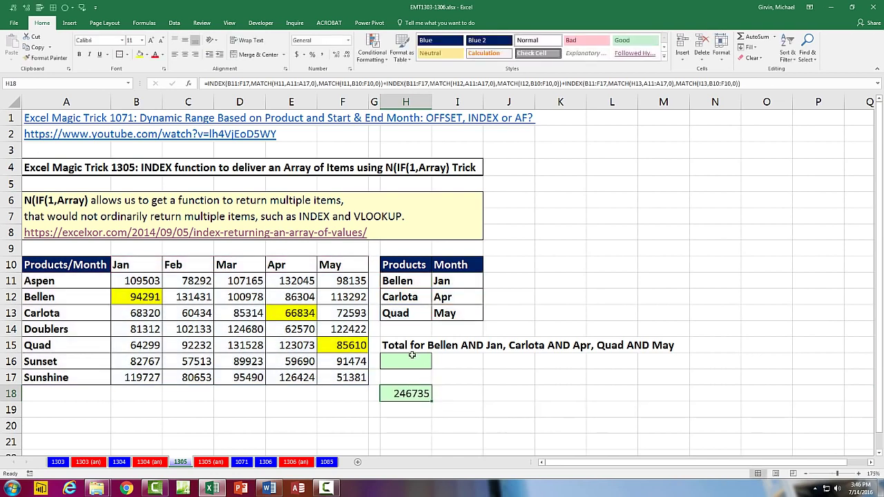
- Review Product 4's Feb to Apr range on sheet 1071, and return to sheet 1305
left_click(242, 462)
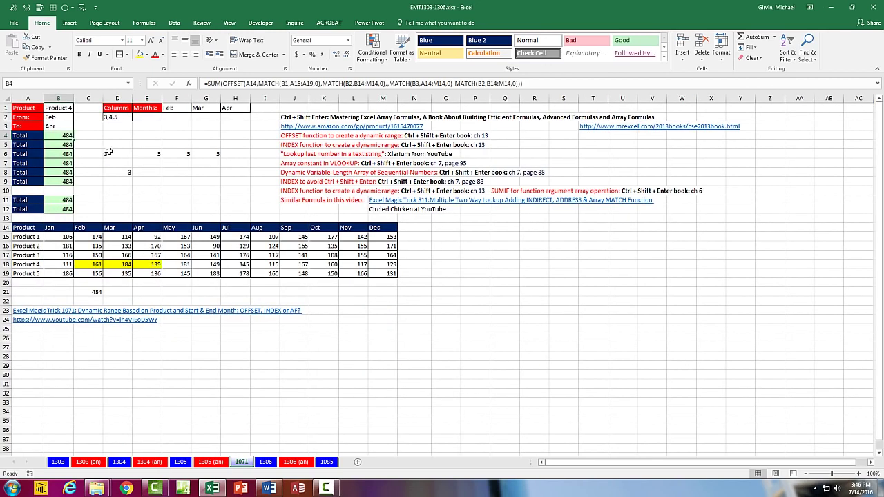
left_click_drag(85, 265, 148, 265)
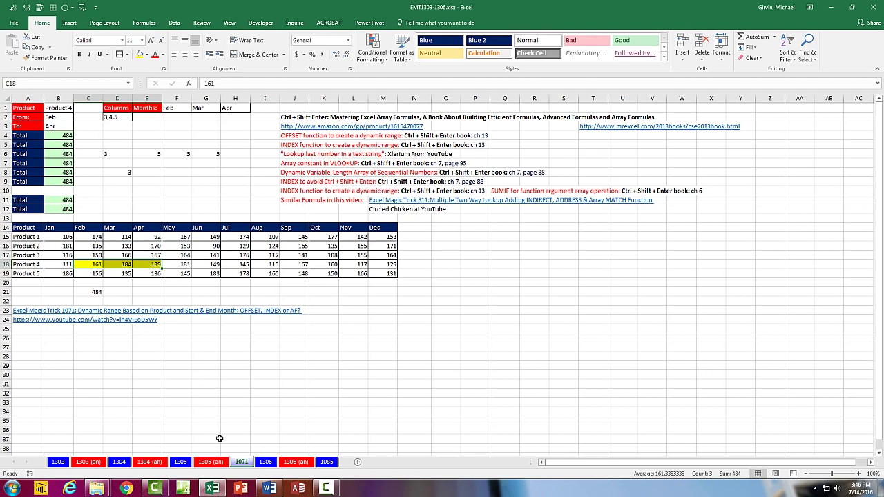
left_click(181, 462)
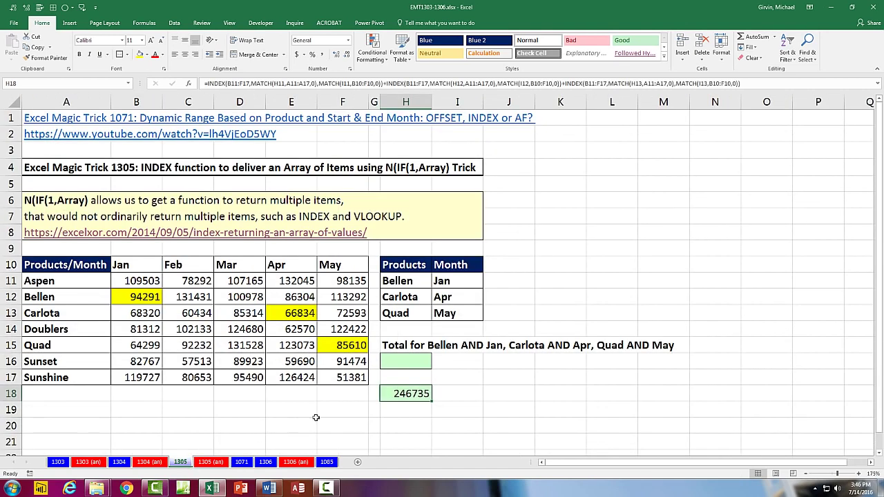
- Start an INDEX formula in H16 with B11:F17 as its array
left_click(410, 362)
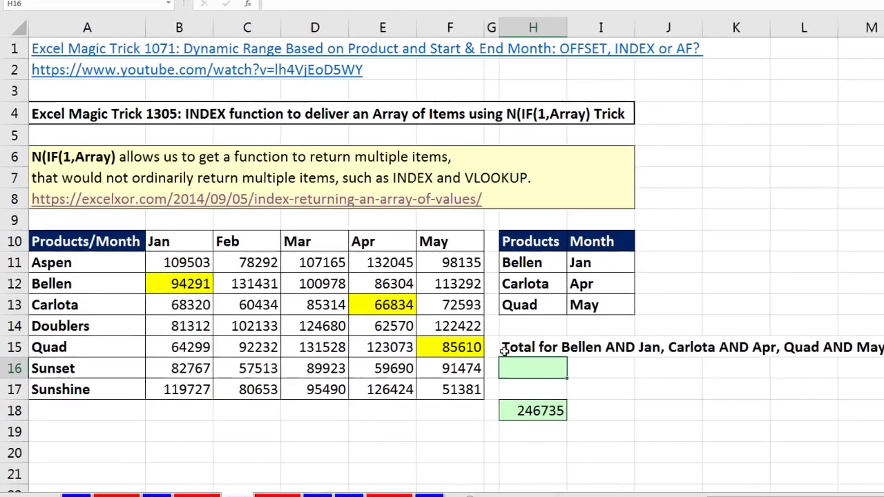
type("=INDEX(")
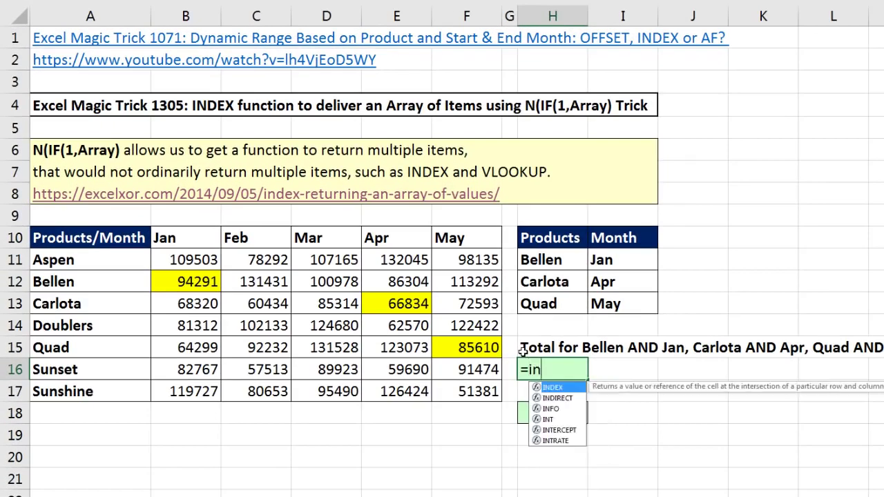
left_click_drag(167, 264, 458, 396)
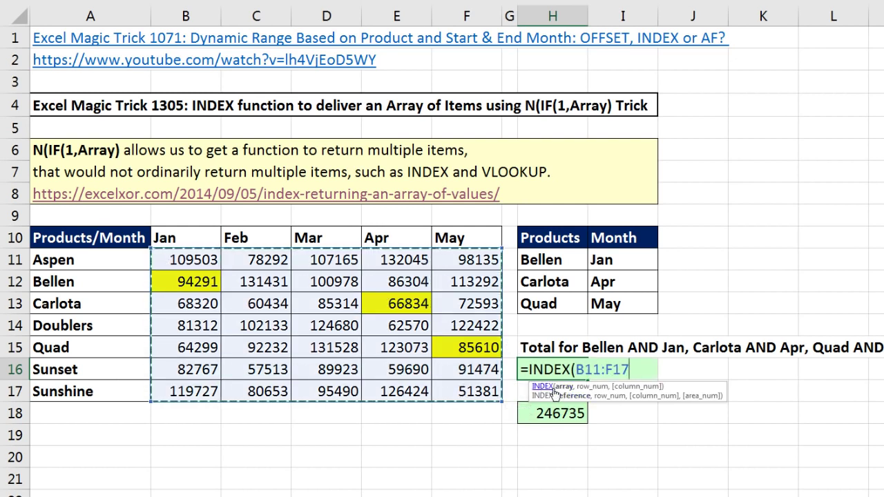
type(",")
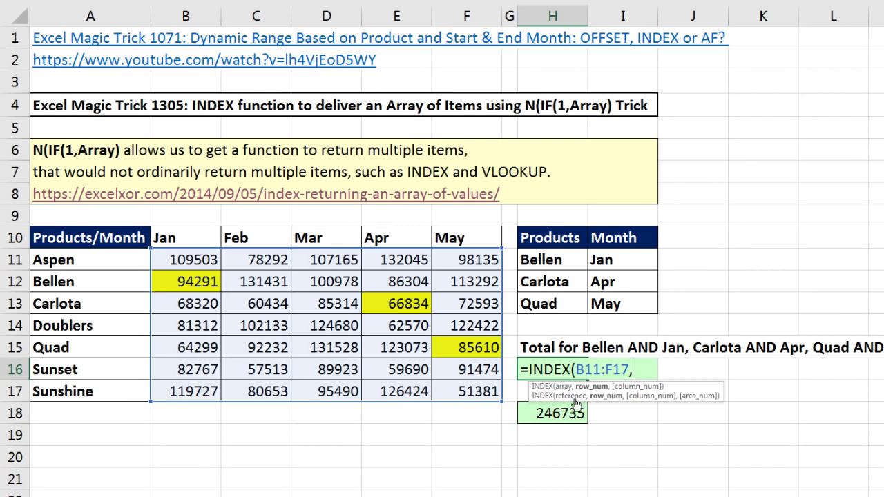
- Add MATCH(H11:H13,A11:A17,0) as the INDEX function's row number argument
type("ma")
key("Tab")
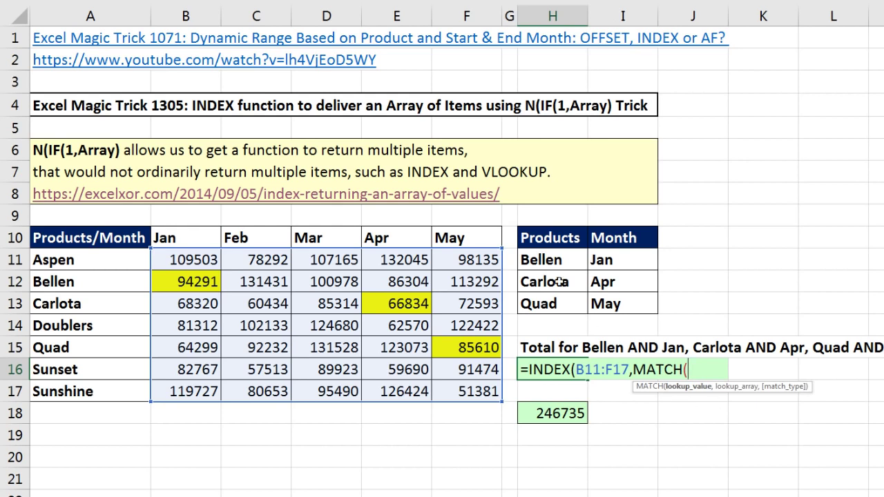
left_click_drag(553, 259, 550, 303)
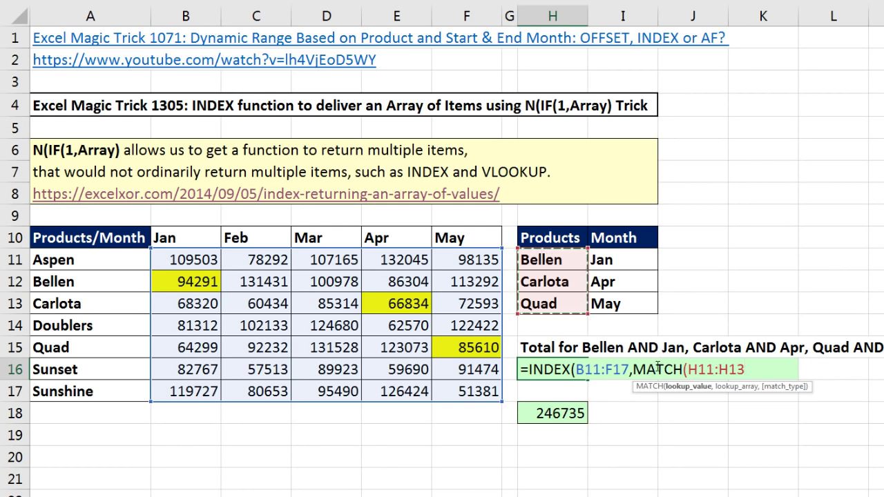
type(",")
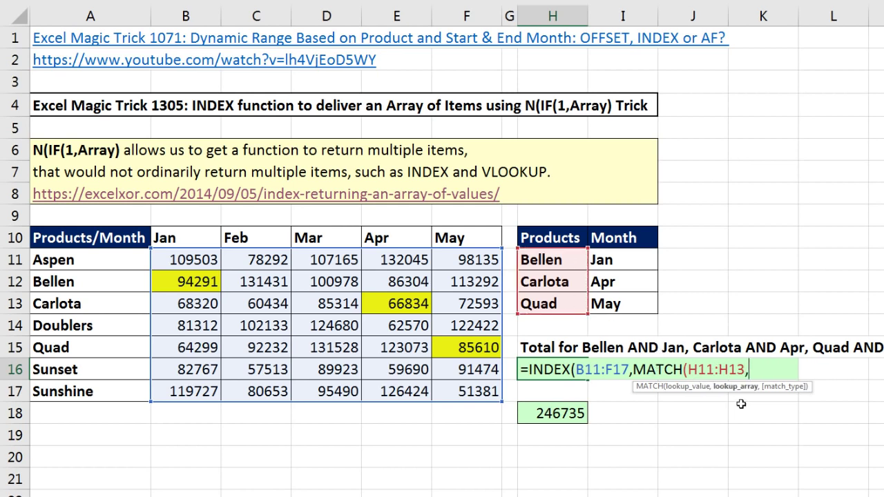
left_click_drag(109, 260, 109, 391)
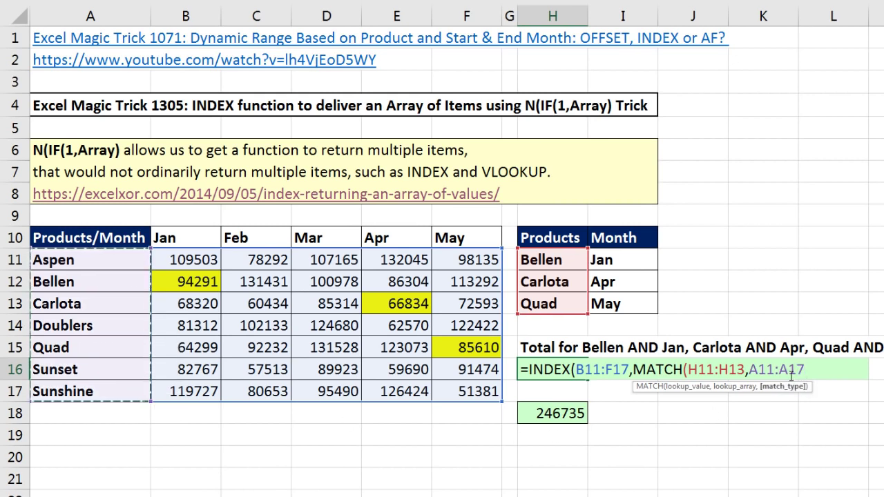
type(",0)")
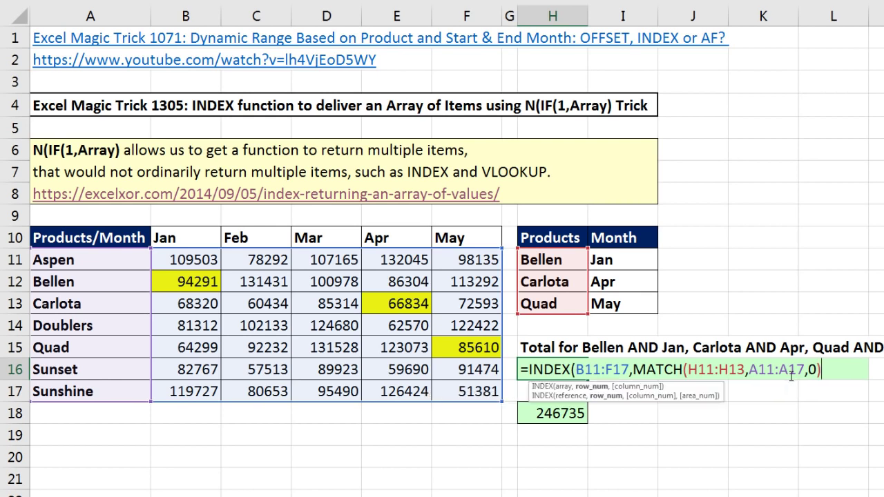
- Evaluate the row number MATCH inside the H16 formula to inspect its array, and restore the expression
left_click(592, 387)
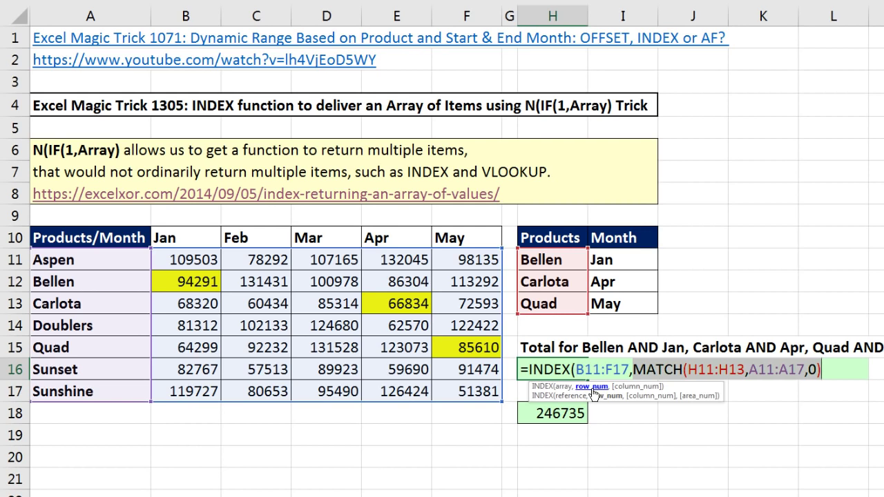
key("F9")
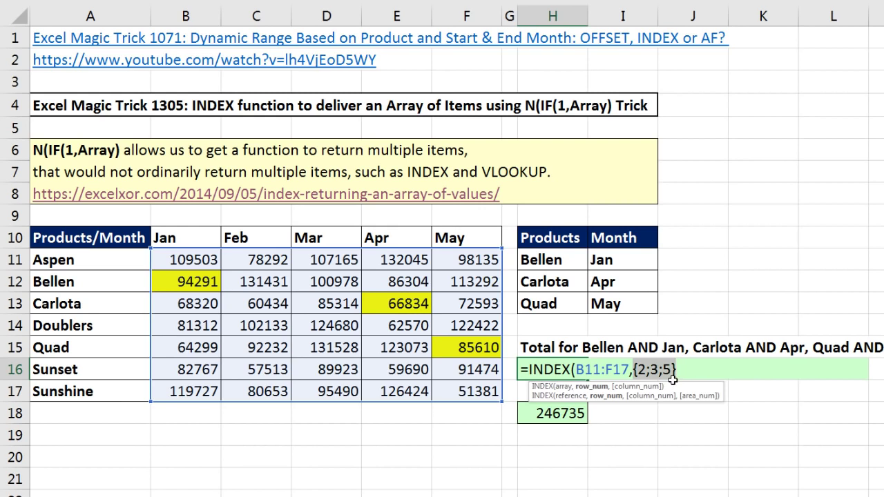
key("ctrl+z")
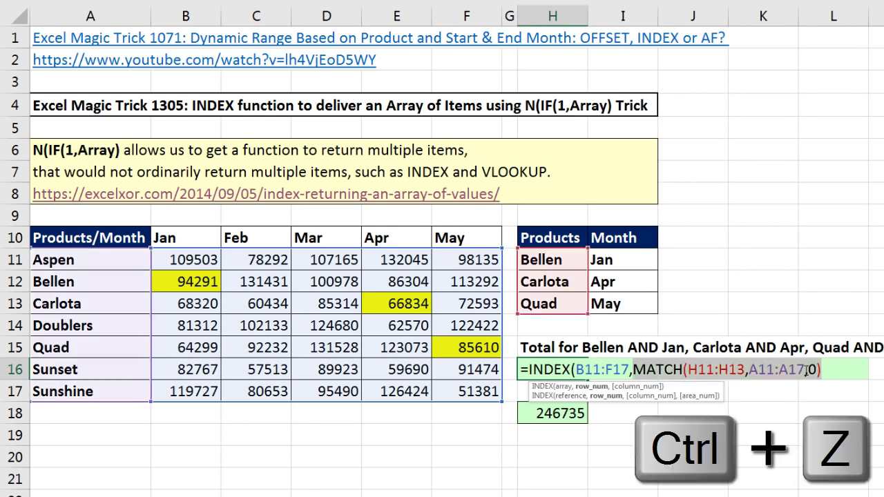
- Add MATCH(I11:I13,B10:F10,0) as the INDEX function's column number argument in the H16 formula
type(",")
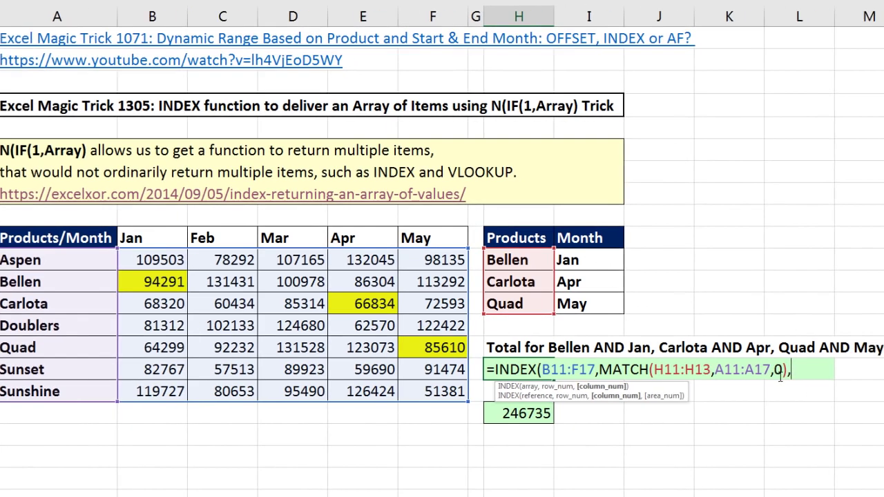
type("m")
key("Tab")
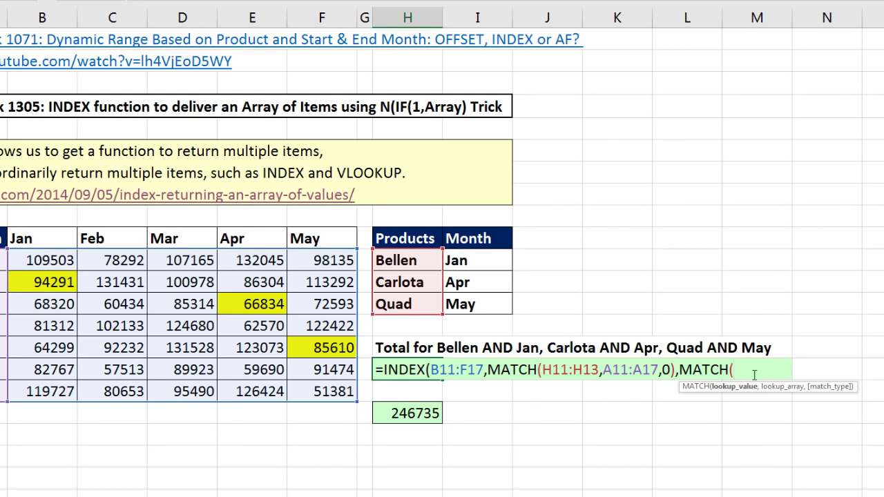
left_click_drag(490, 263, 489, 305)
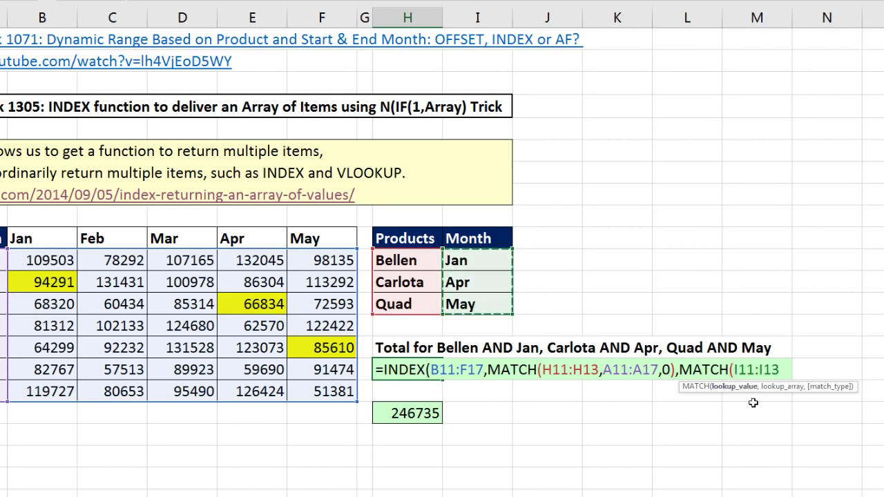
type(",")
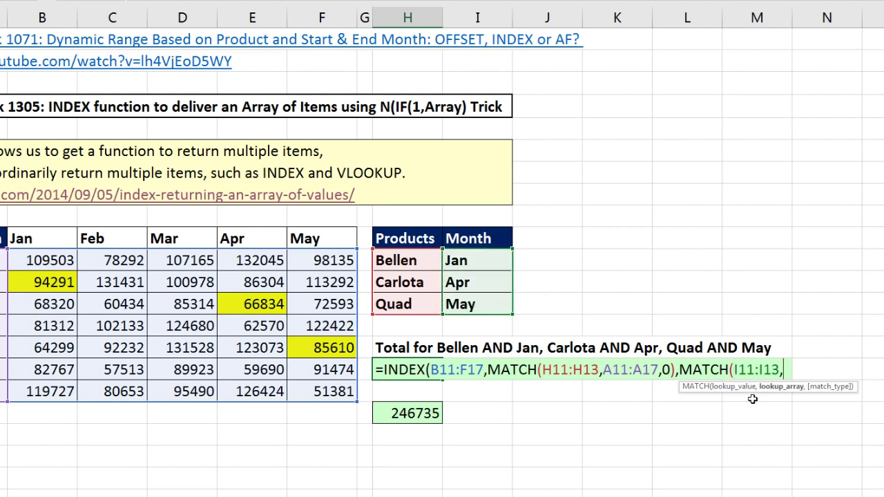
left_click_drag(43, 237, 308, 236)
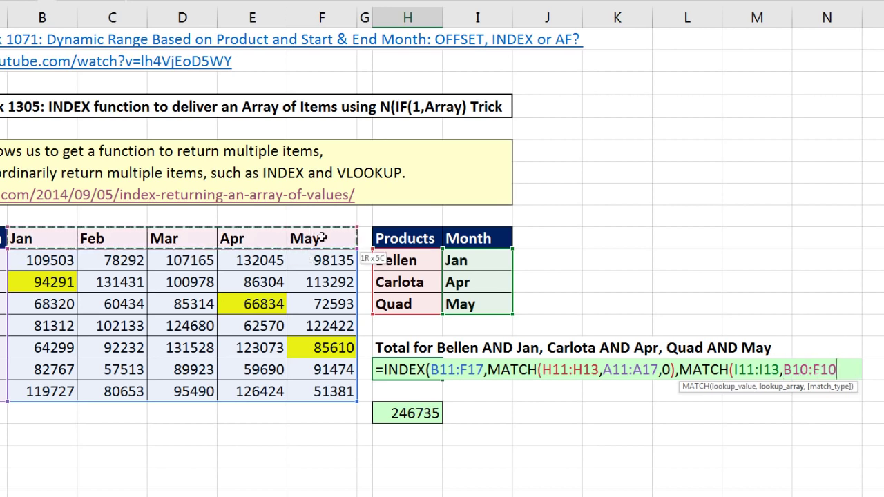
type(",0)")
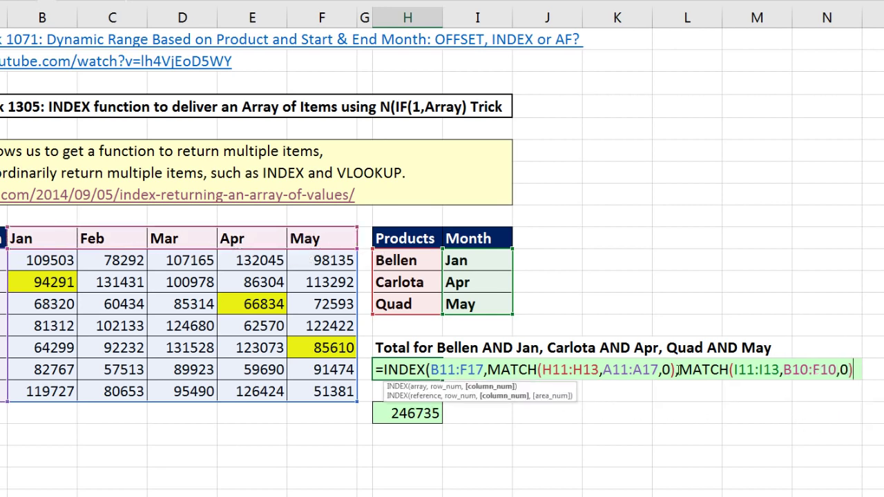
- Evaluate the column number MATCH inside the H16 formula to inspect its array, and restore the expression
left_click(497, 387)
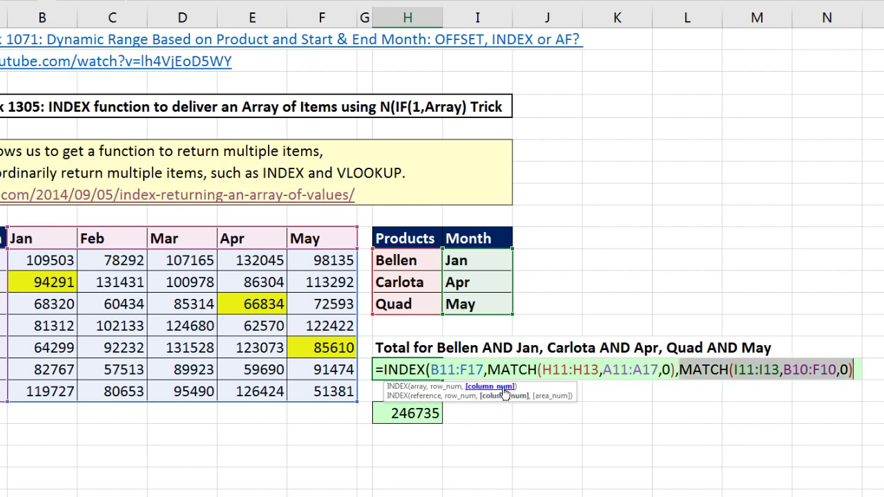
key("F9")
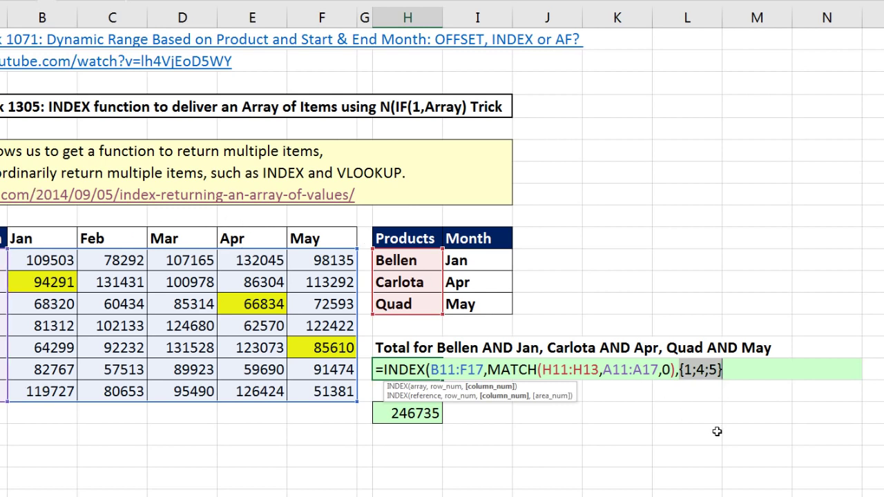
key("ctrl+z")
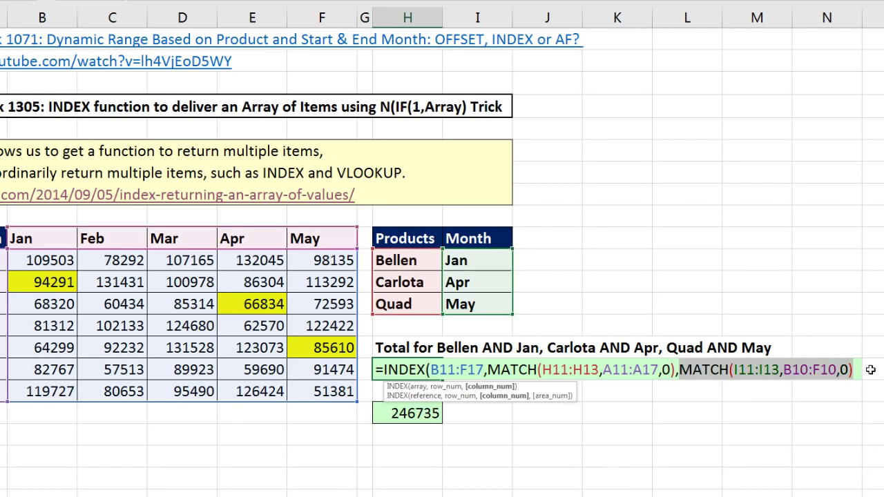
- Close the INDEX function in H16 and evaluate the whole formula to inspect its result, restoring the formula text
type(")")
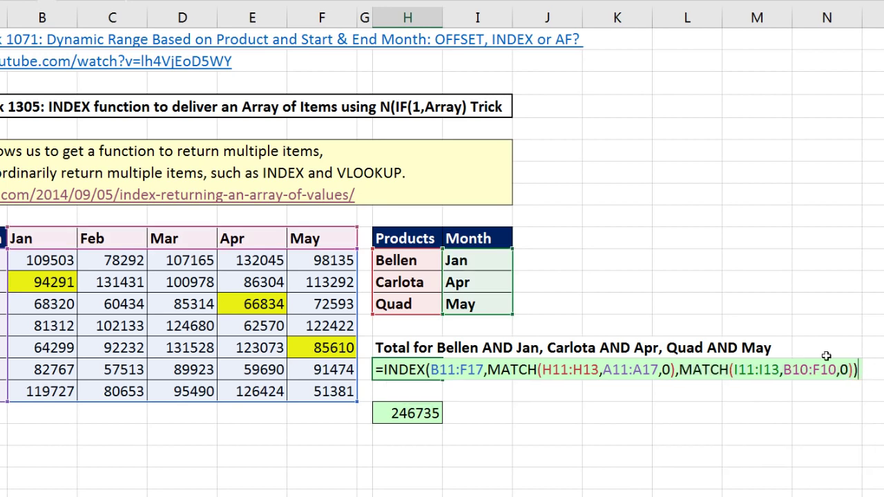
left_click_drag(861, 371, 300, 340)
key("F9")
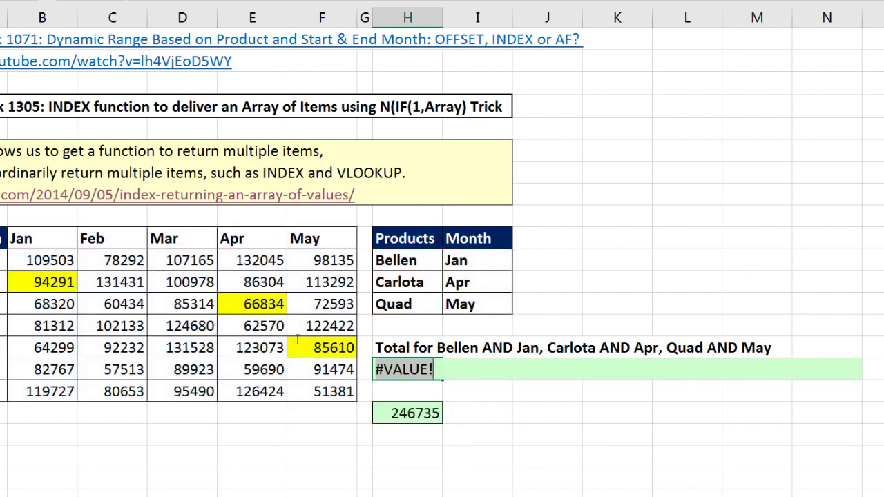
key("ctrl+z")
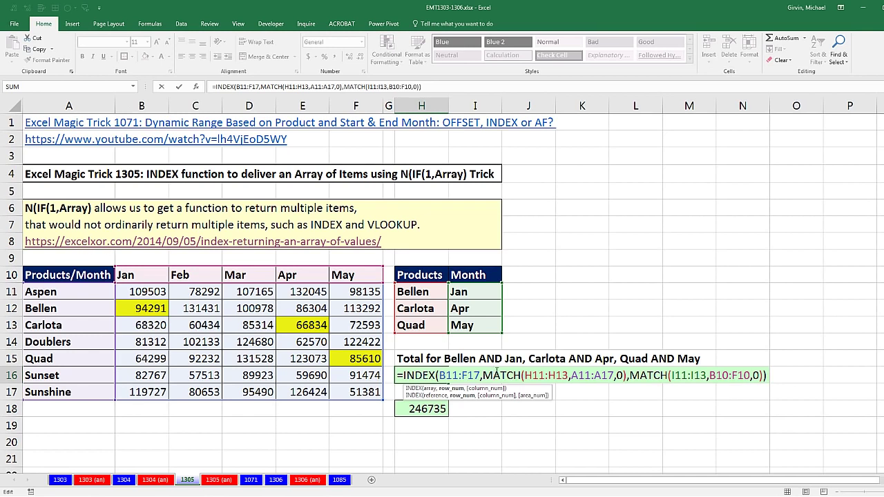
- Wrap the row number MATCH in N(IF(1,…)), giving N(IF(1,MATCH(H11:H13,A11:A17,0))) inside the INDEX function
left_click(458, 388)
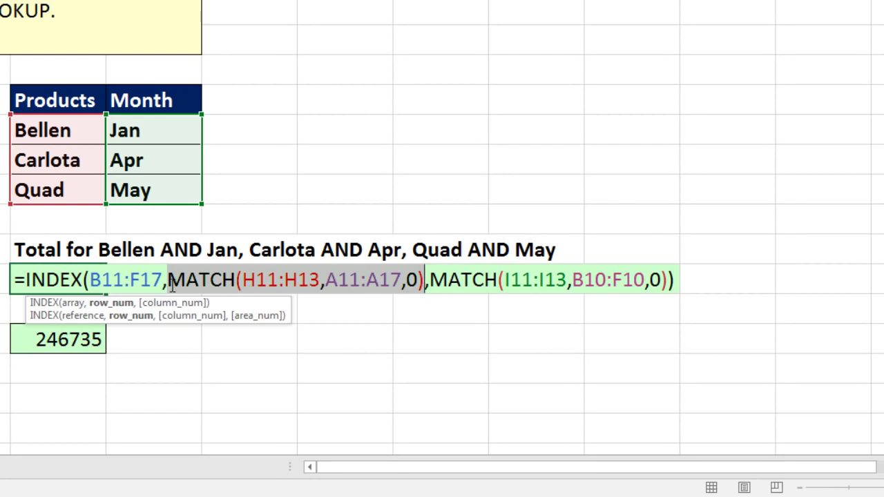
left_click(168, 285)
type("n")
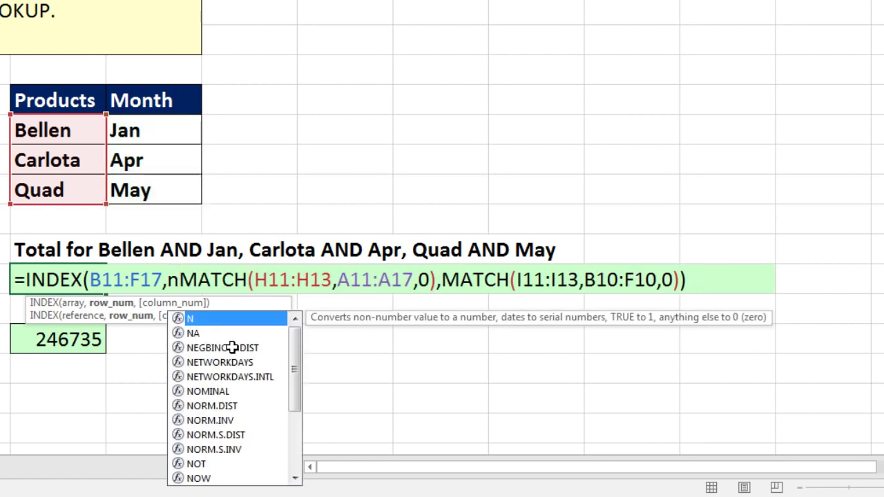
key("Tab")
type("if")
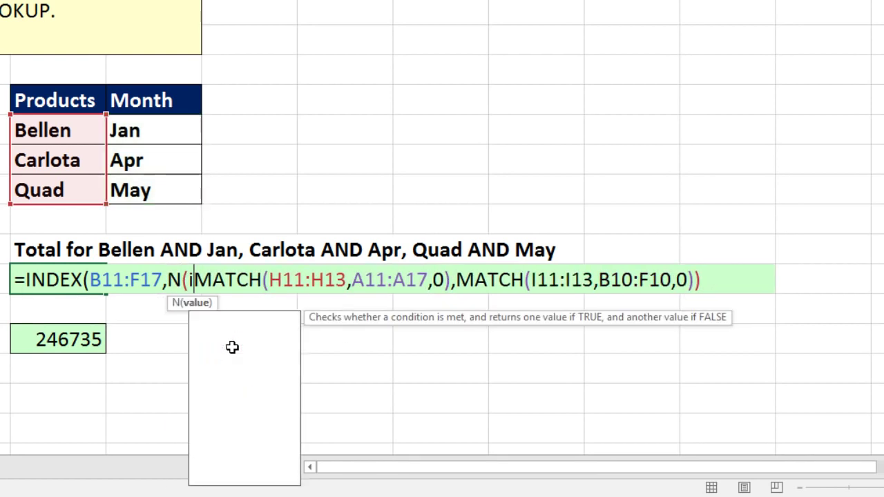
key("Tab")
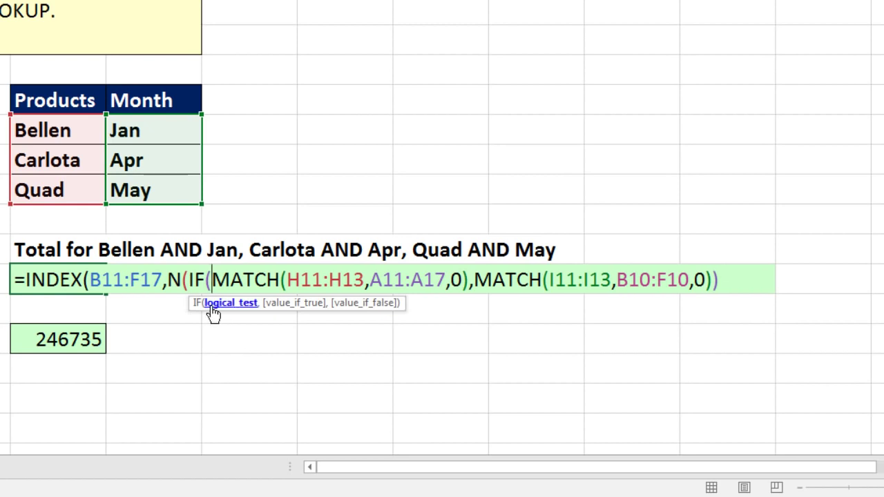
type("1,")
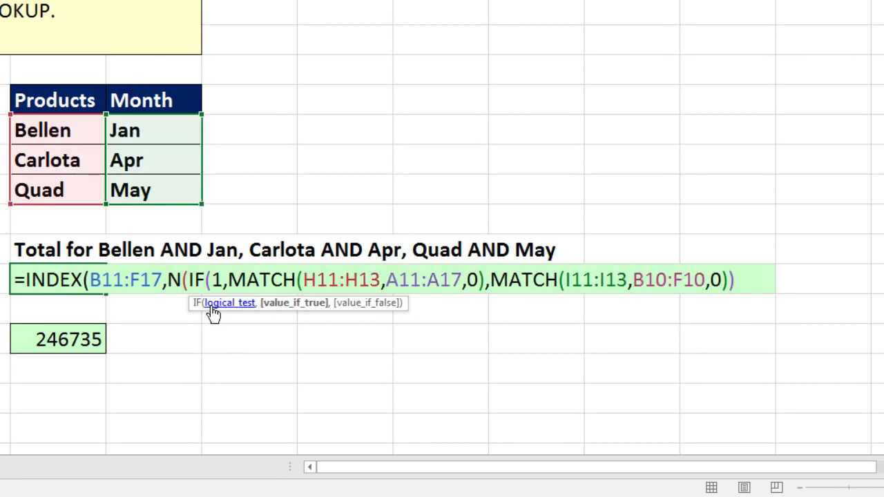
left_click(296, 304)
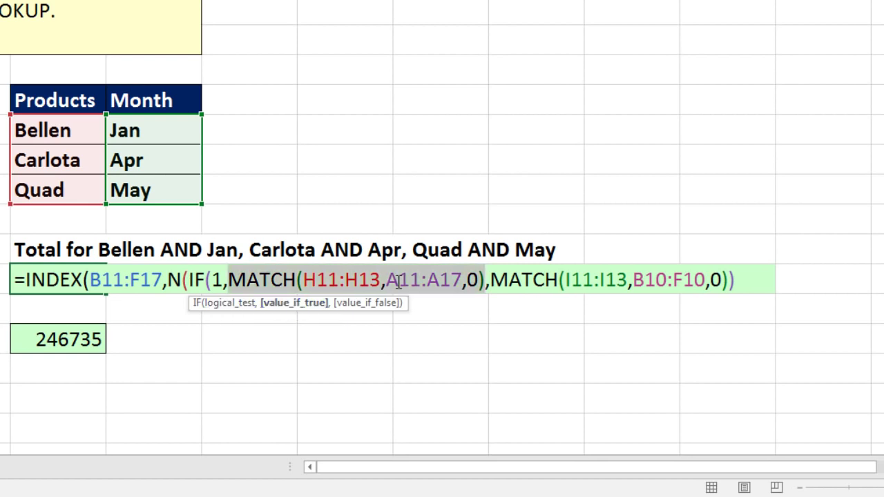
left_click(486, 279)
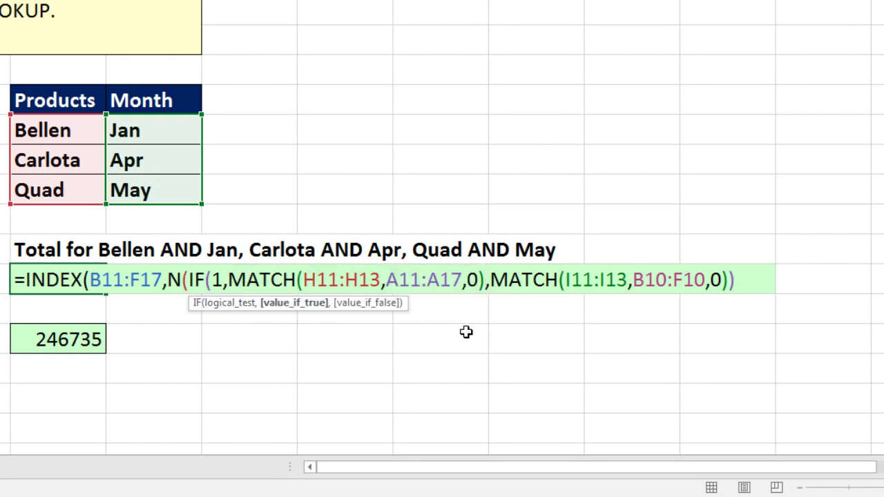
type(")")
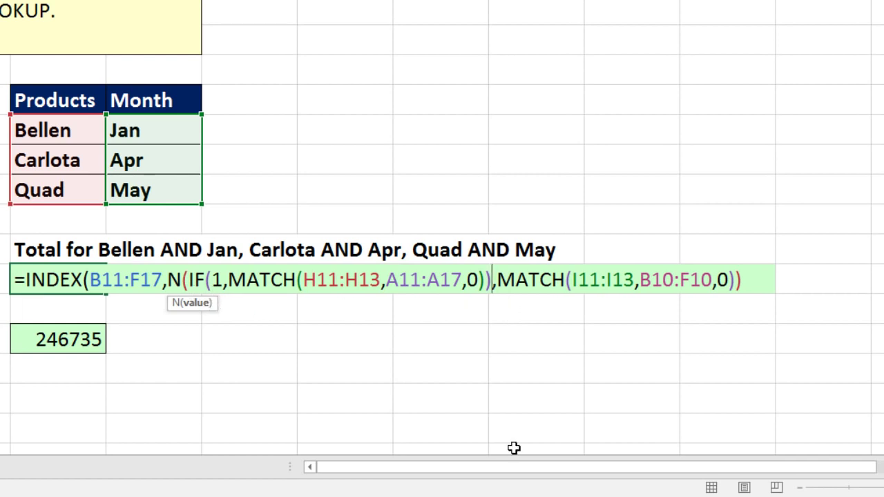
type(")")
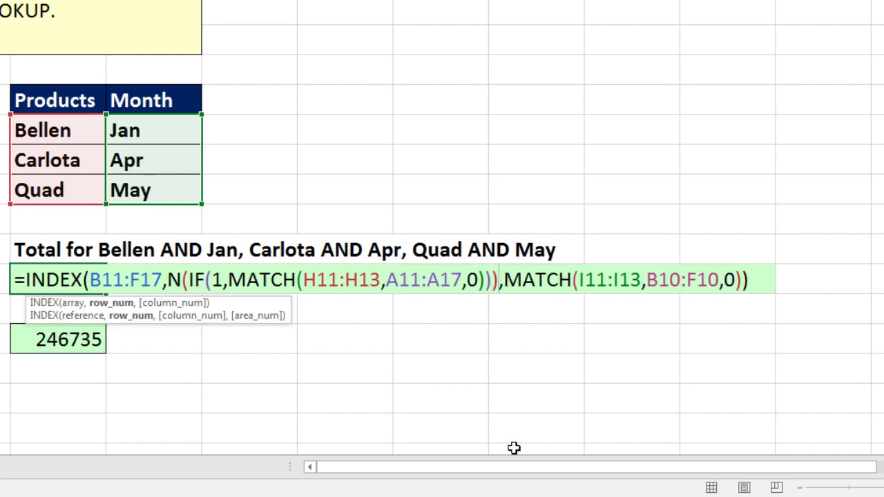
- Evaluate the N(IF(1,…)) row number argument to inspect the array it delivers, and restore the expression
left_click(131, 315)
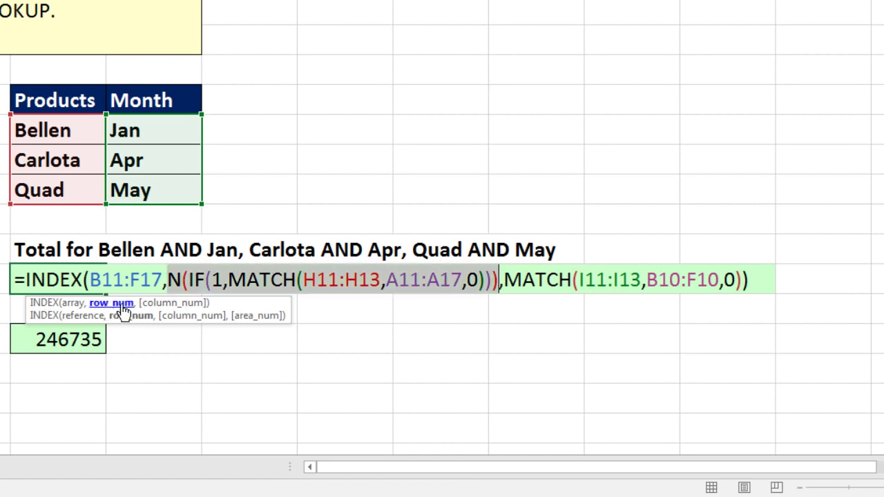
key("F9")
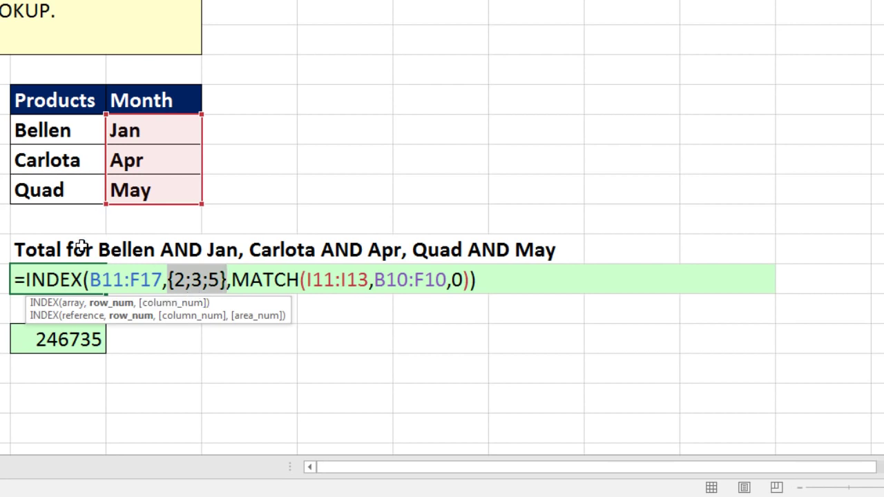
key("ctrl+z")
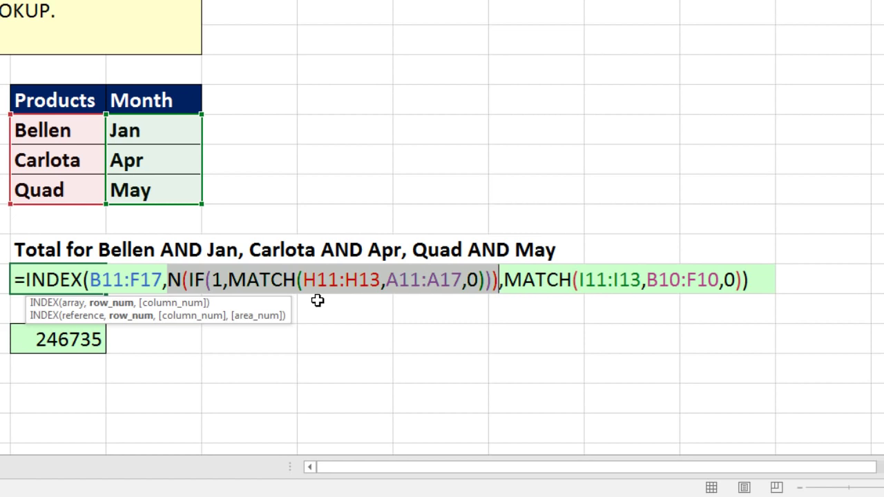
- Copy the N(IF(1, prefix in front of the column number MATCH and close it as N(IF(1,MATCH(I11:I13,B10:F10,0)))
left_click(508, 283)
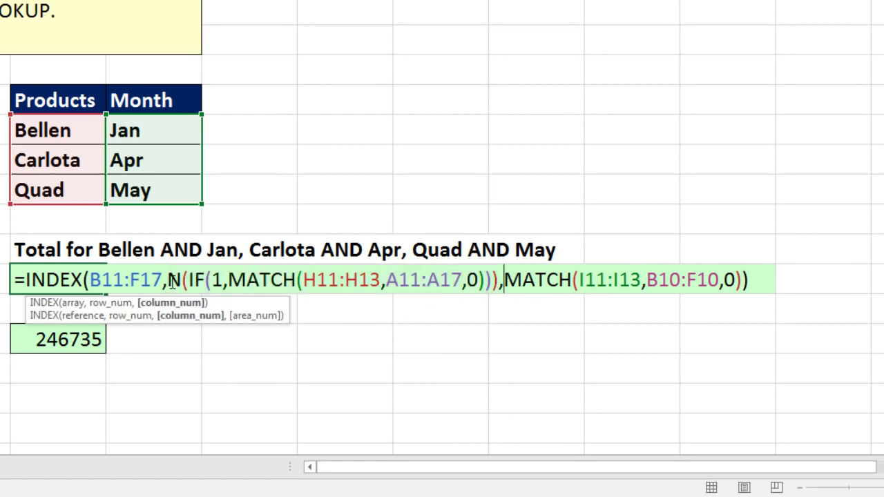
left_click_drag(215, 280, 229, 279)
key("ctrl+c")
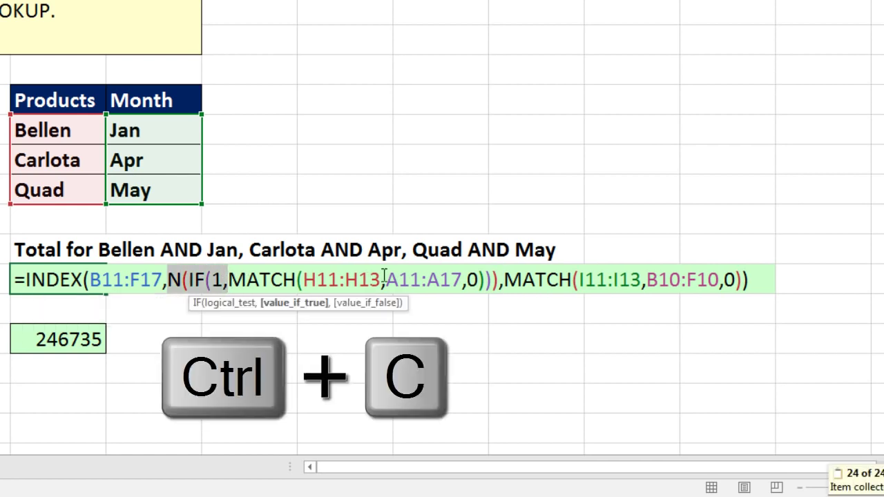
left_click(500, 287)
key("ctrl+v")
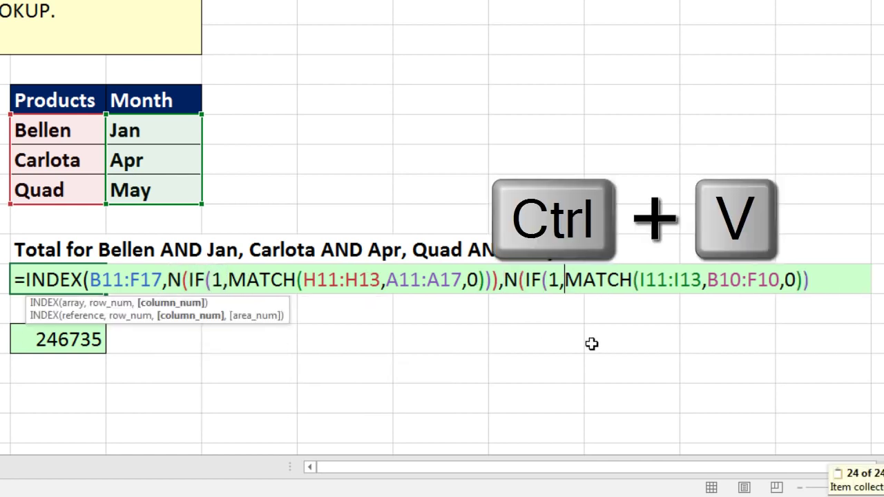
left_click(802, 282)
type("))")
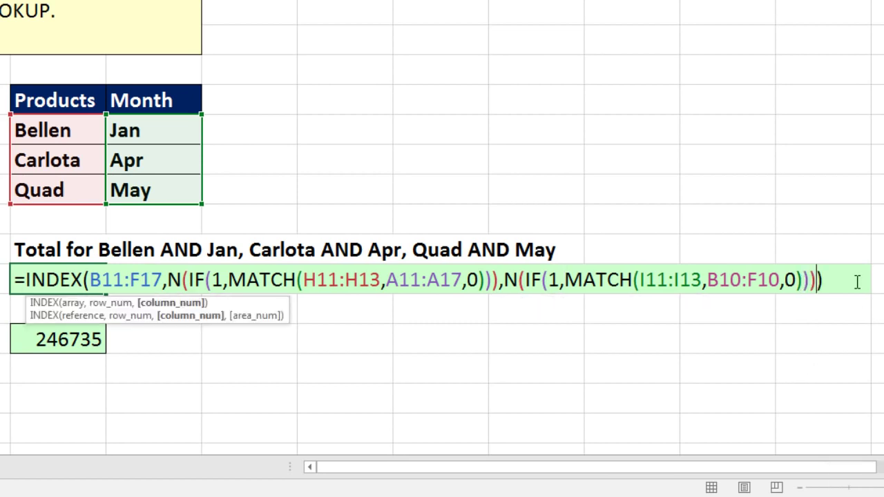
- Evaluate the complete INDEX expression in H16 to inspect the array of amounts, and restore the formula
key("shift+Home")
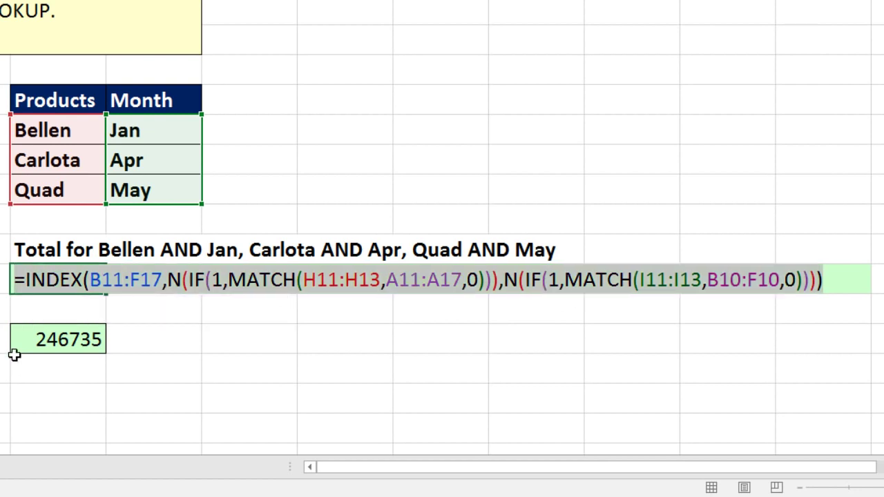
key("F9")
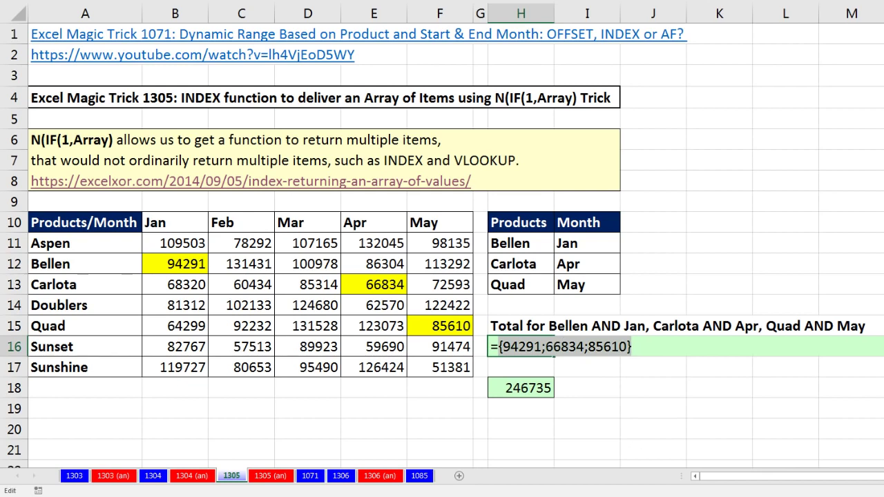
key("ctrl+z")
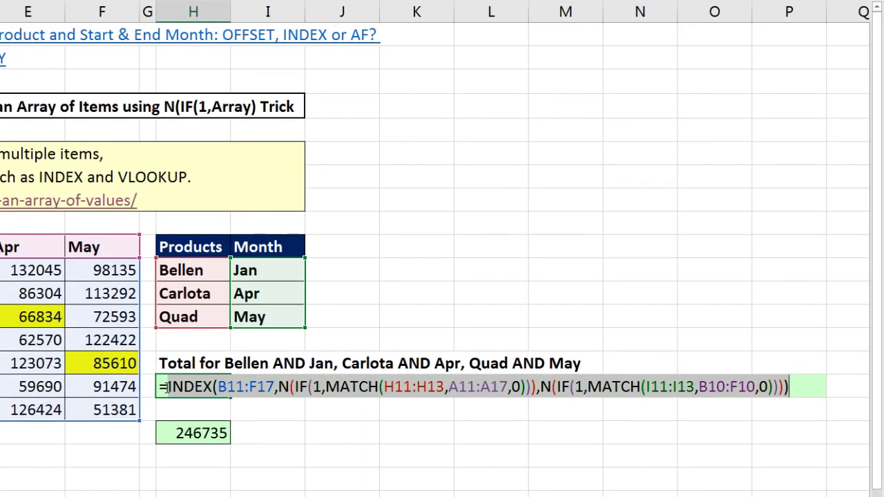
- Wrap the entire INDEX expression in H16 in a SUMPRODUCT function, including its closing parenthesis
left_click(166, 386)
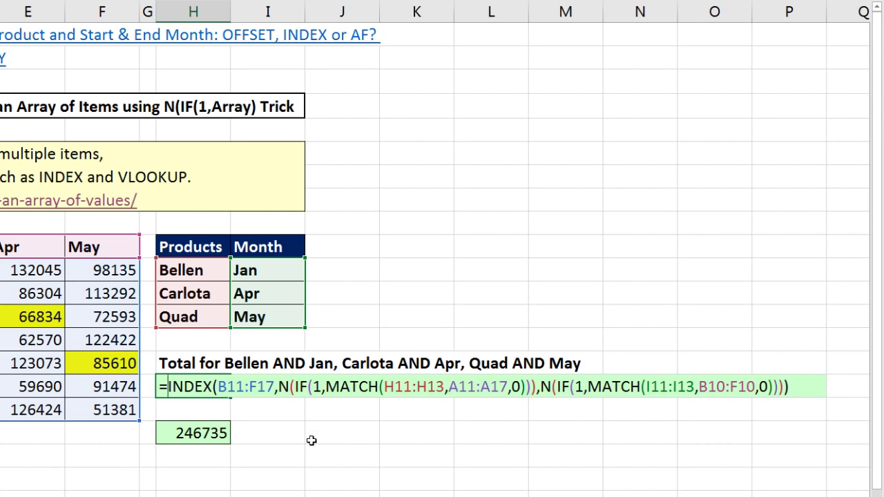
type("sump")
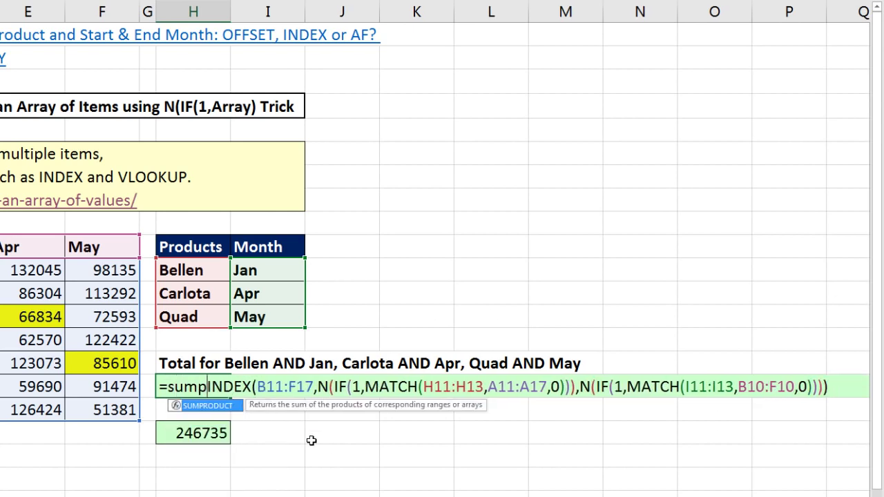
key("Tab")
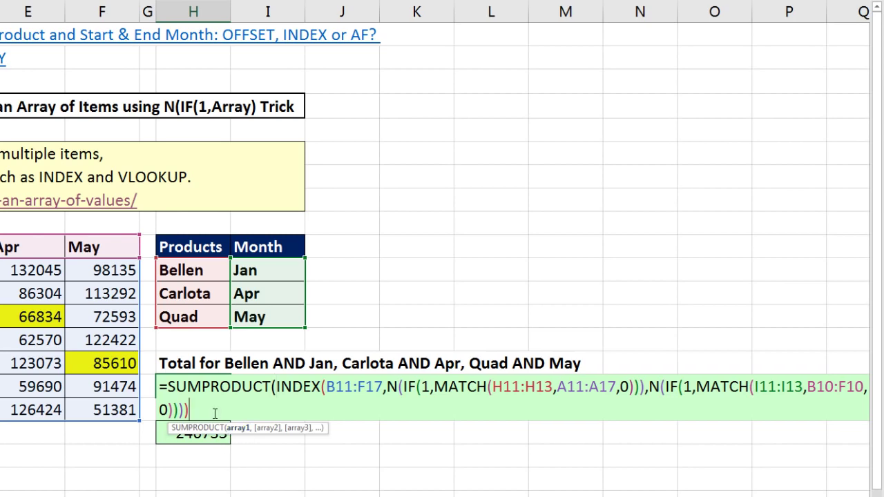
type(")")
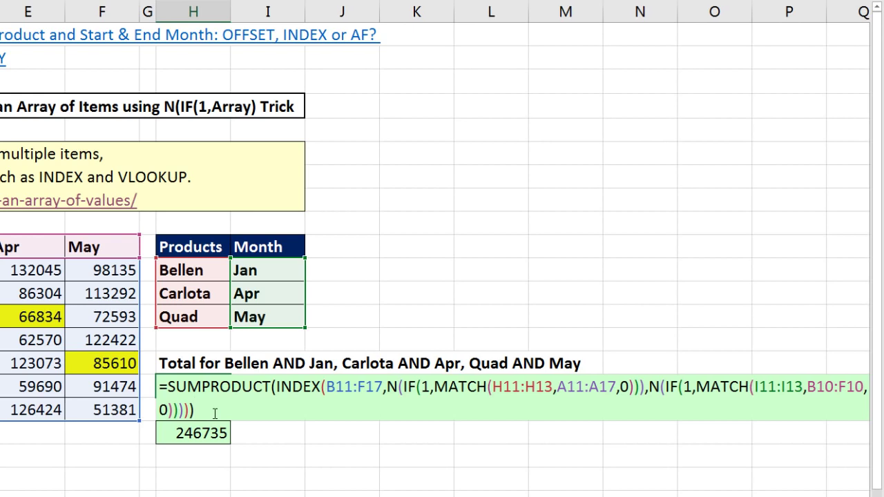
- Commit the SUMPRODUCT formula in H16, re-entering it as an array formula so it calculates the total
key("Return")
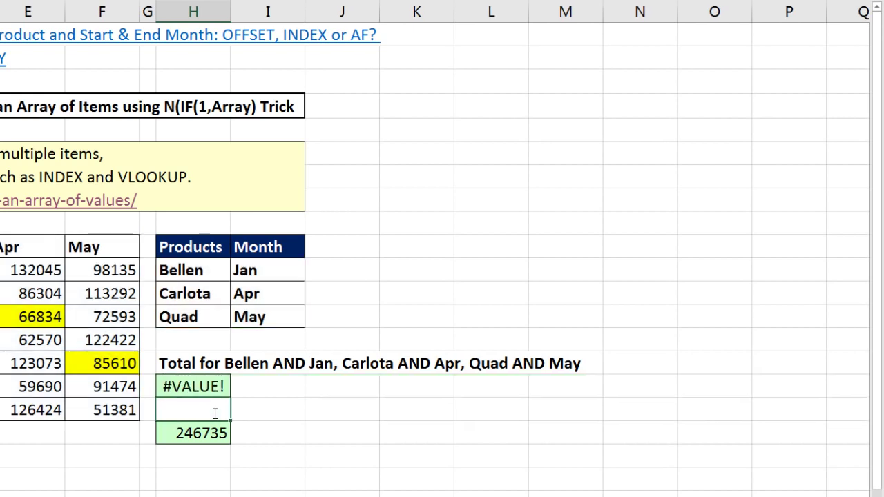
double_click(205, 388)
left_click(512, 388)
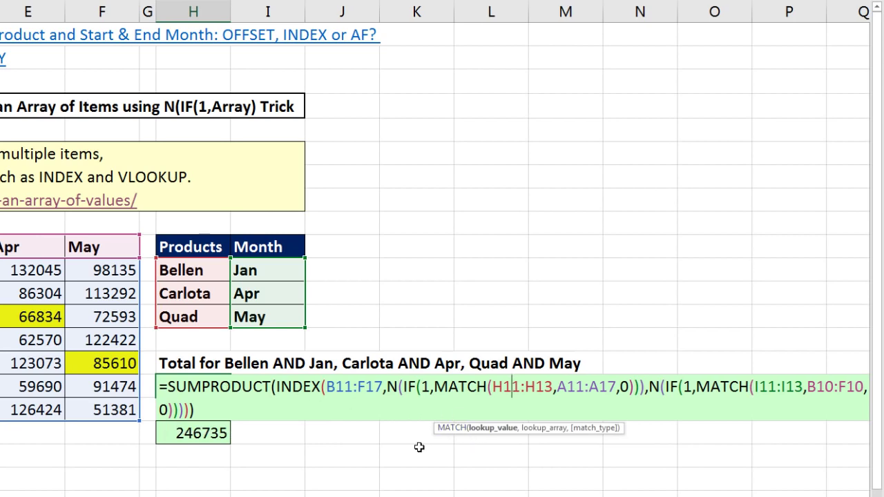
key("Escape")
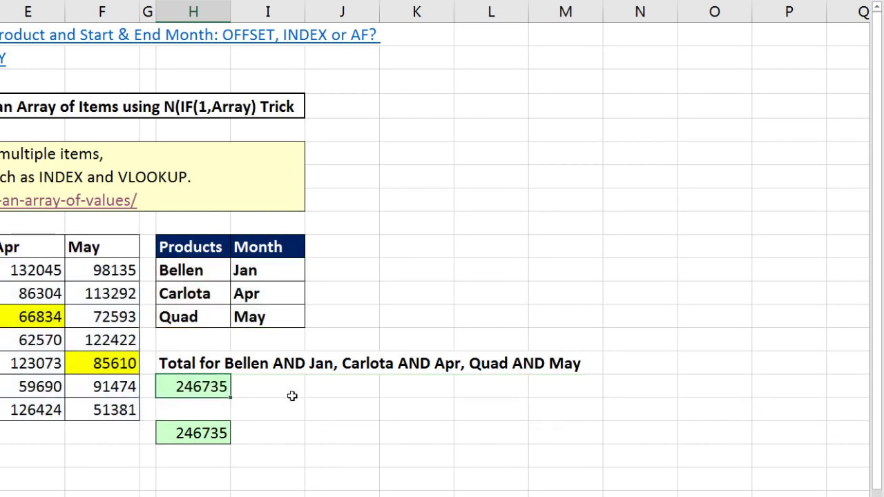
- Replace SUMPRODUCT with SUM in the H16 formula and commit it as an array formula
double_click(209, 389)
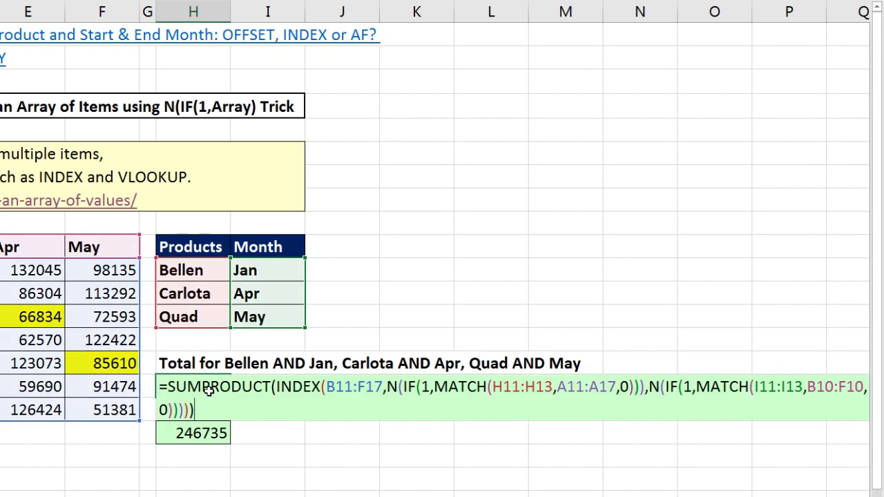
left_click_drag(202, 387, 270, 389)
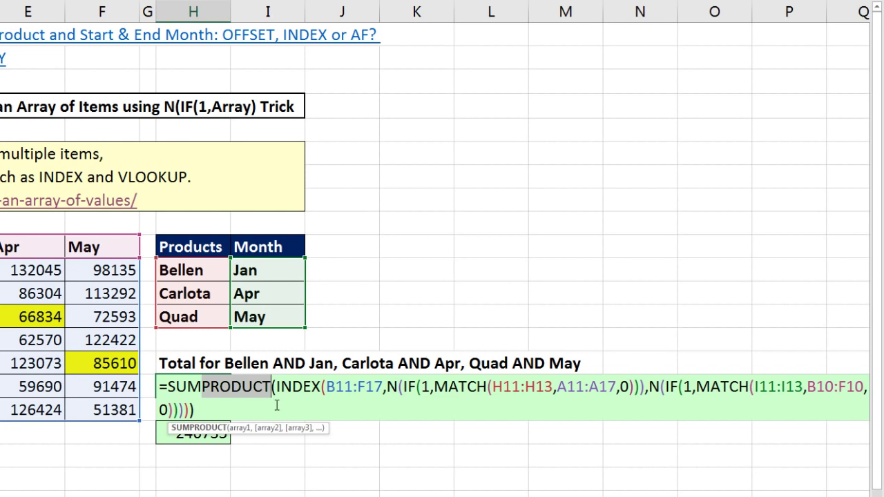
key("Delete")
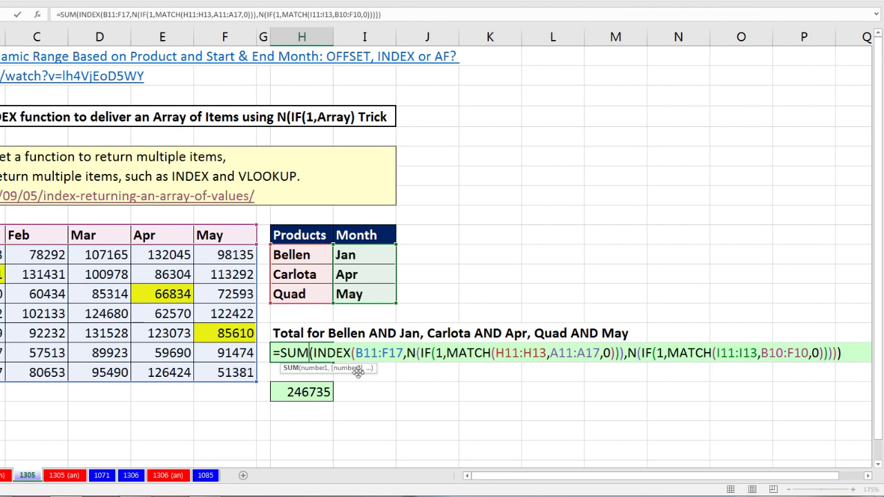
key("ctrl+shift+Return")
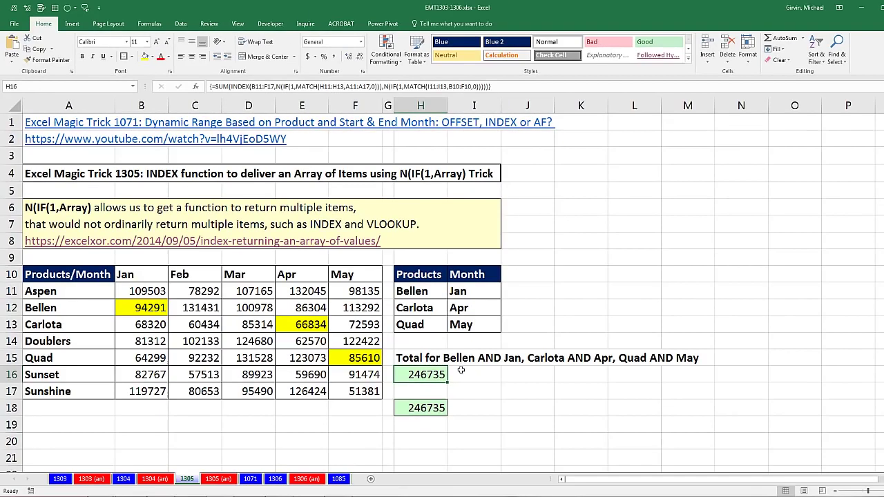
- Test the totals by changing the first product in H11 to Carlota, and undo the change
left_click(427, 293)
type("Carlota")
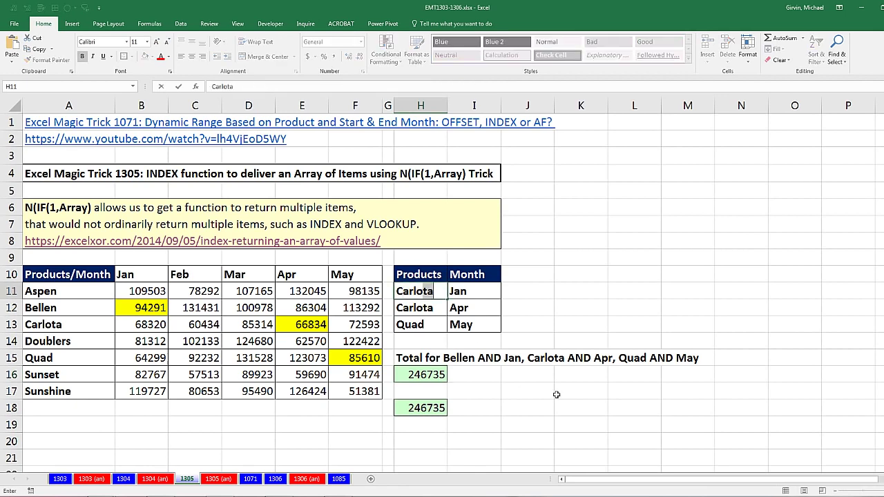
key("Return")
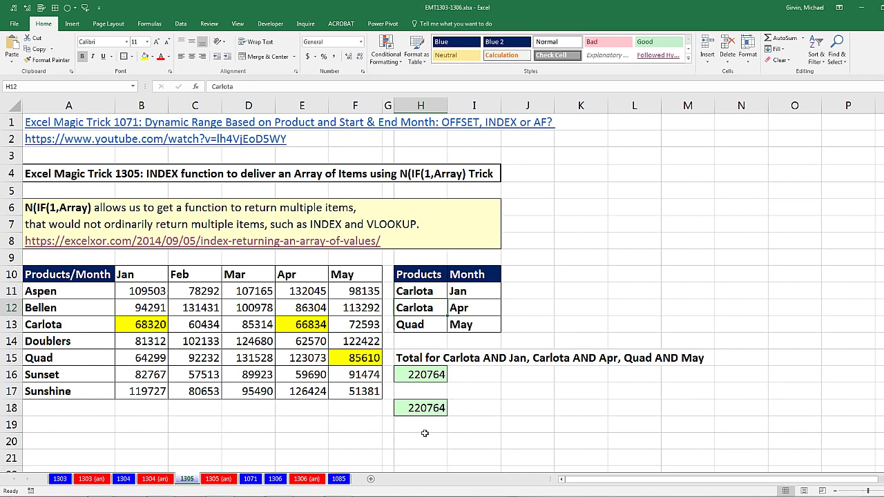
key("ctrl+z")
key("ctrl+z")
- Review the SUM array formula in H16, keeping it array-entered, and compare it with the formula in H18
left_click(438, 377)
key("F2")
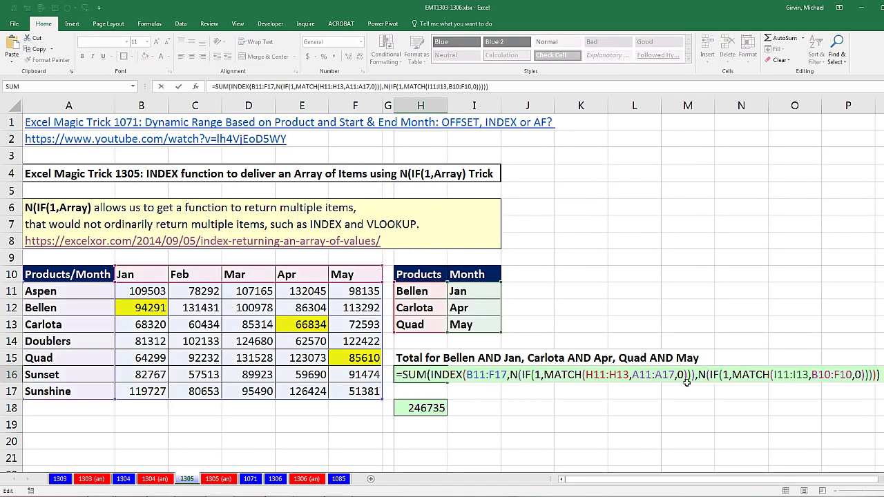
key("ctrl+shift+Return")
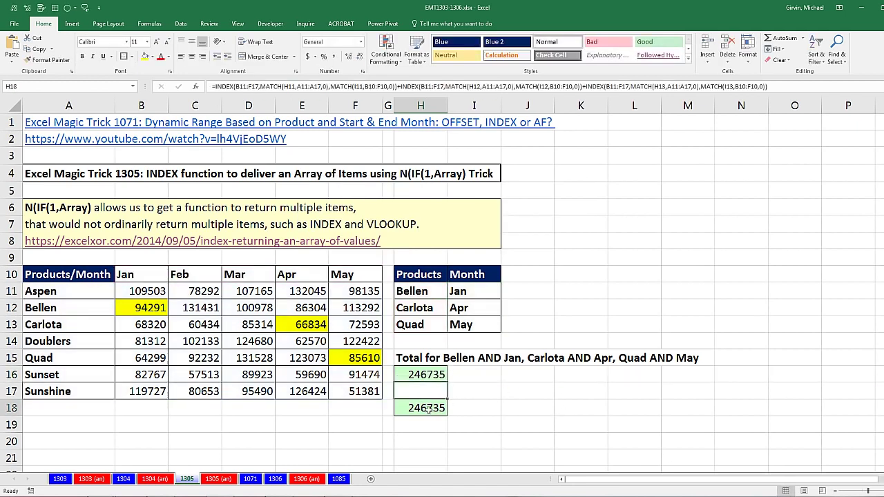
double_click(428, 408)
key("Escape")
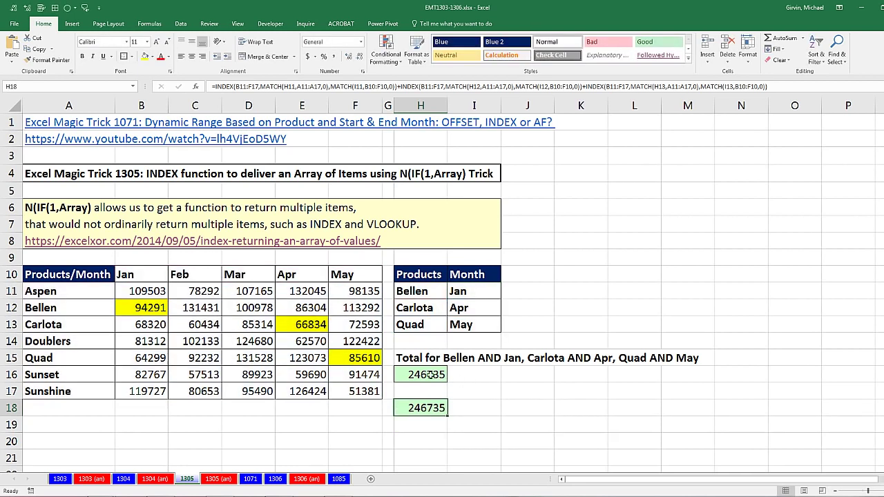
double_click(435, 377)
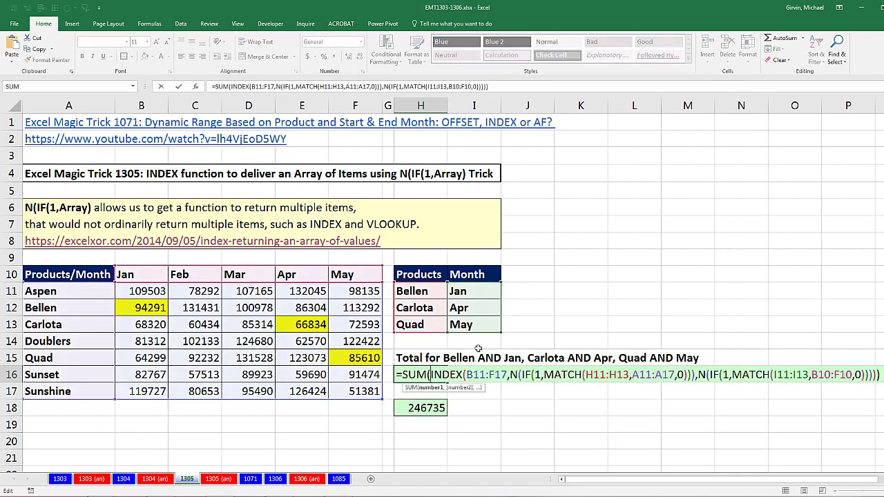